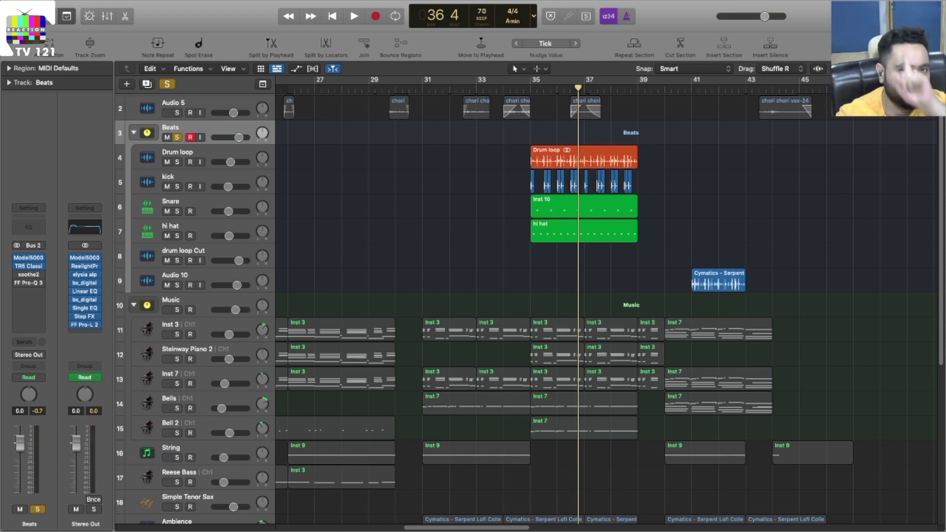
Step: Play the soloed Beats stack from bar 35 and listen to how the drums sound together
{"action": "key", "text": "space"}
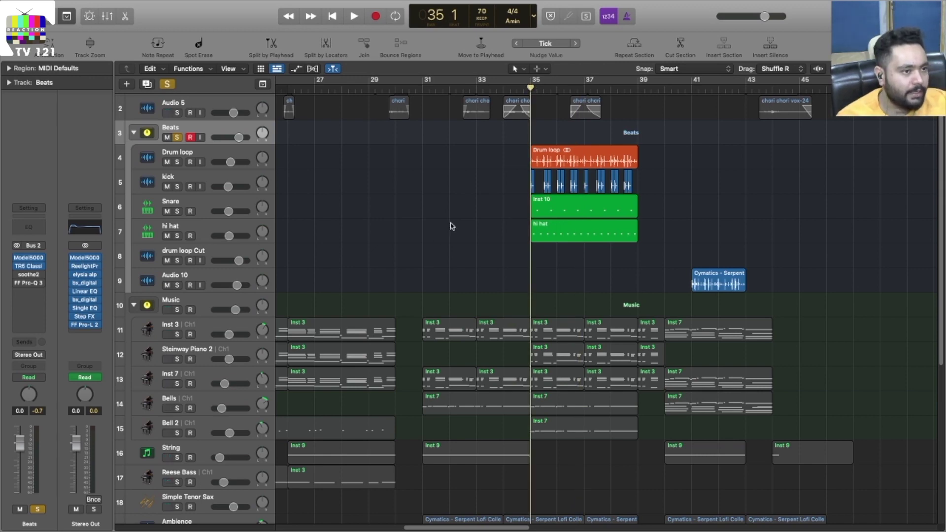
{"action": "scroll", "coordinate": [452, 226], "scroll_direction": "right", "scroll_amount": 2}
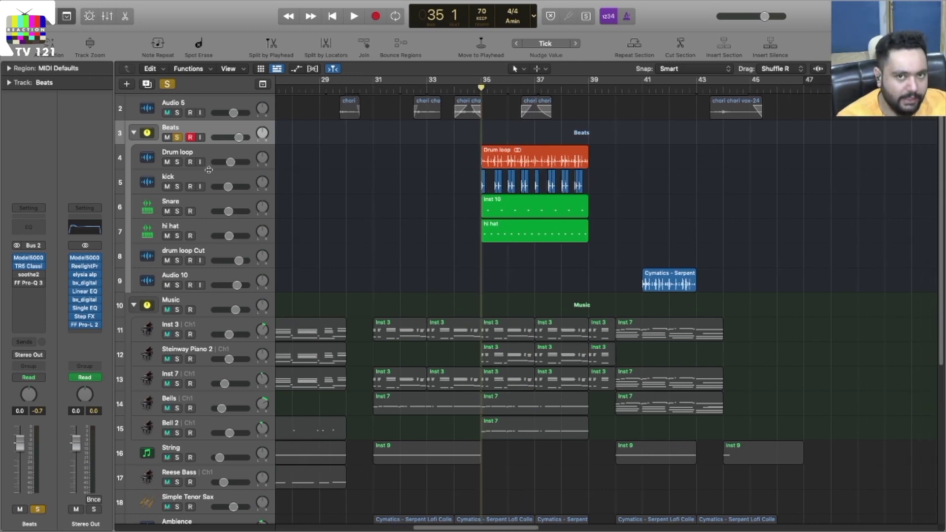
{"action": "key", "text": "space"}
{"action": "key", "text": "super+Right"}
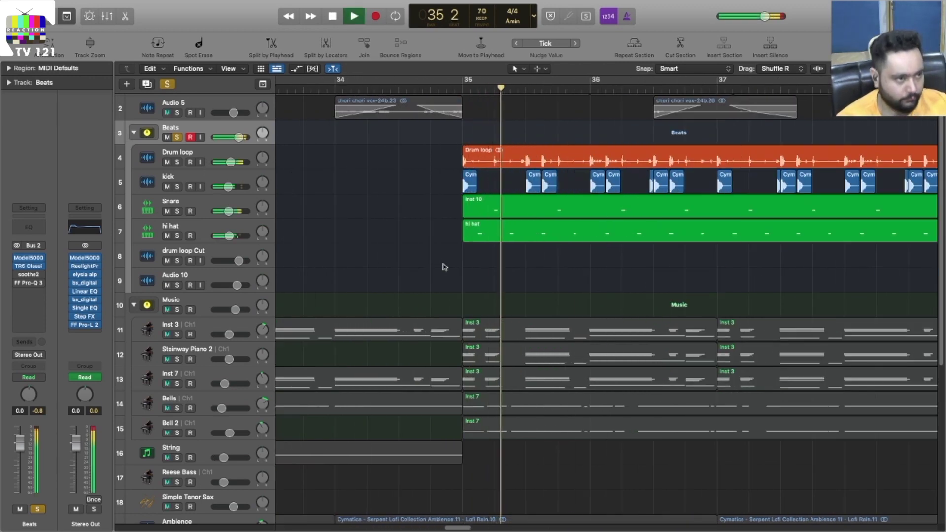
{"action": "key", "text": "super+Down"}
{"action": "scroll", "coordinate": [446, 267], "scroll_direction": "right", "scroll_amount": 1}
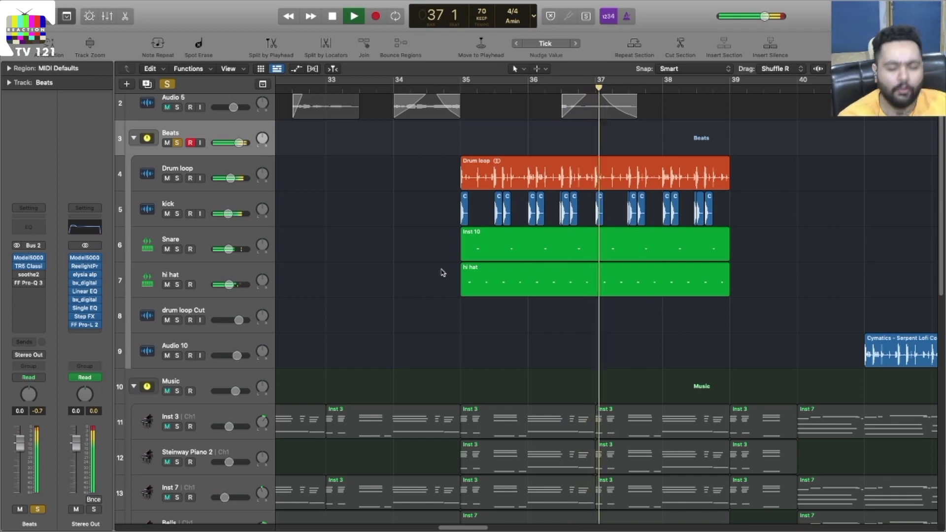
{"action": "key", "text": "period"}
{"action": "left_click", "coordinate": [233, 162]}
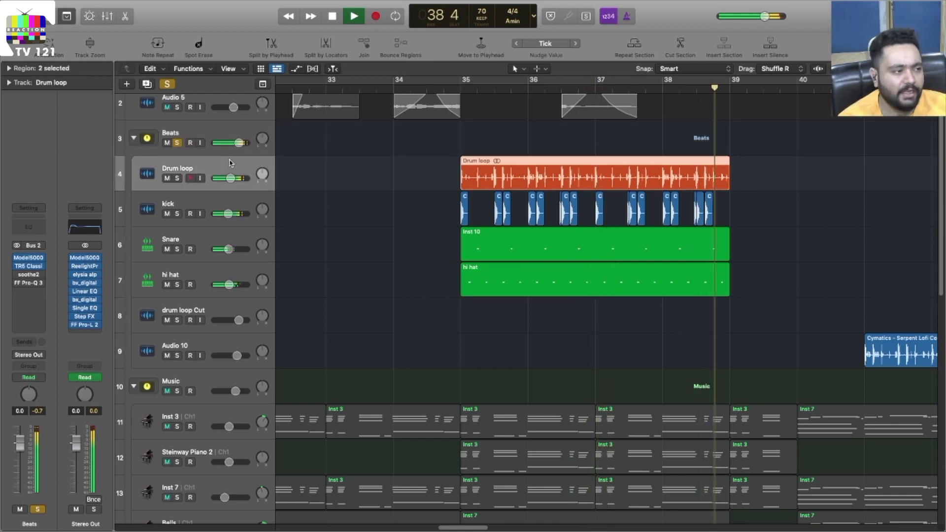
{"action": "key", "text": "space"}
{"action": "left_click", "coordinate": [219, 144]}
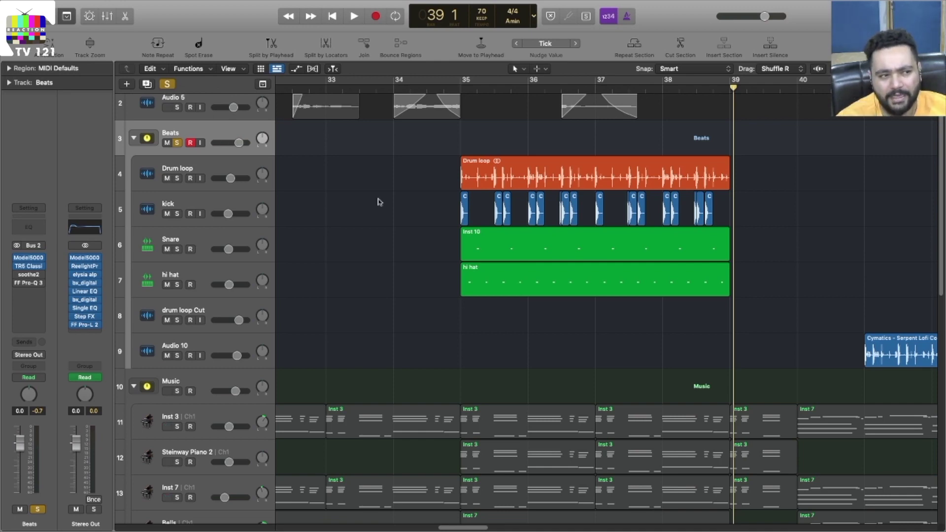
{"action": "key", "text": "space"}
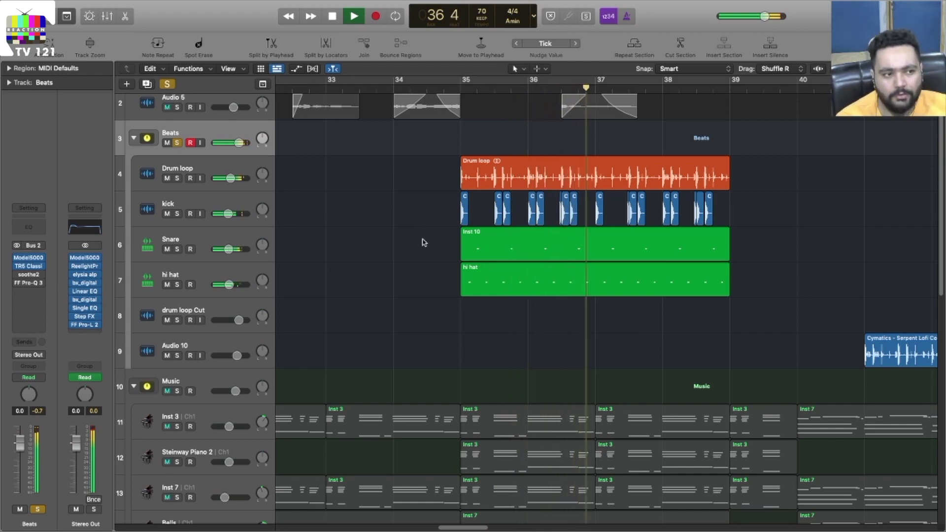
{"action": "key", "text": "space"}
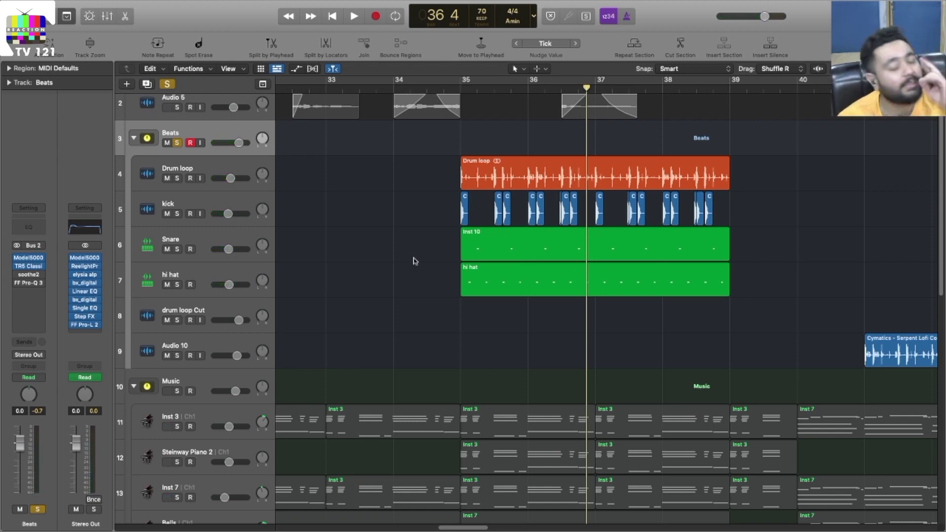
Step: Add a Channel EQ to the Beats stack and set its high shelf to 3480 Hz with a -3.9 dB cut
{"action": "left_click", "coordinate": [34, 229]}
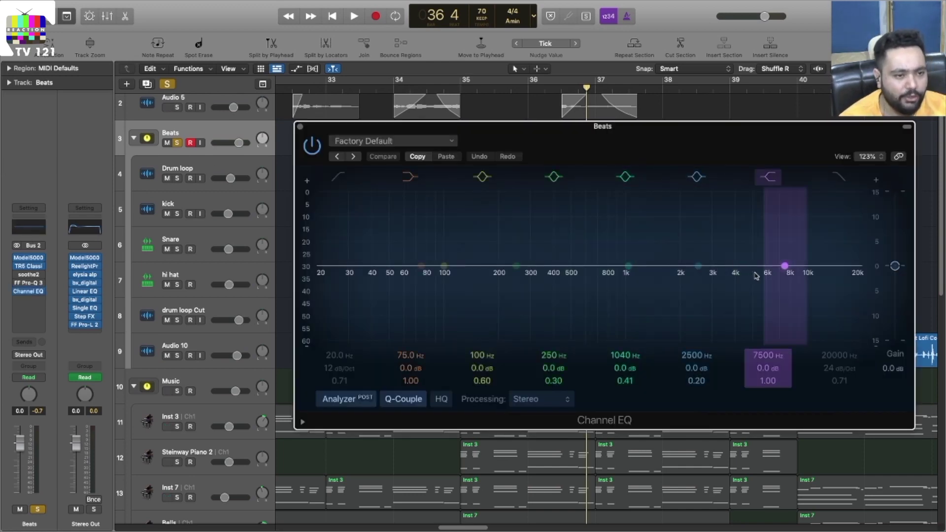
{"action": "left_click_drag", "start_coordinate": [781, 267], "coordinate": [729, 273]}
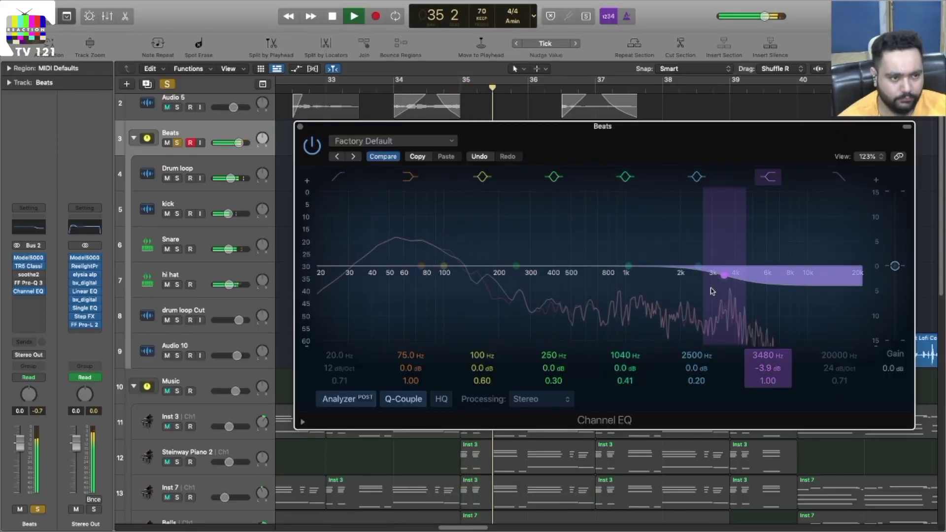
{"action": "key", "text": "space"}
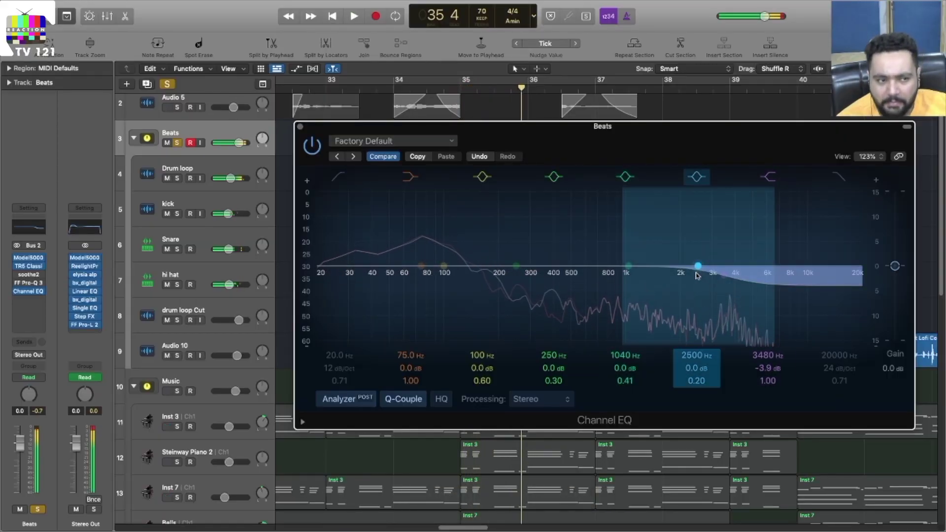
Step: Set the Channel EQ's 2500 Hz bell band to 2440 Hz, -2.3 dB and Q 0.54
{"action": "left_click_drag", "start_coordinate": [697, 271], "coordinate": [703, 323]}
{"action": "left_click_drag", "start_coordinate": [699, 385], "coordinate": [696, 367]}
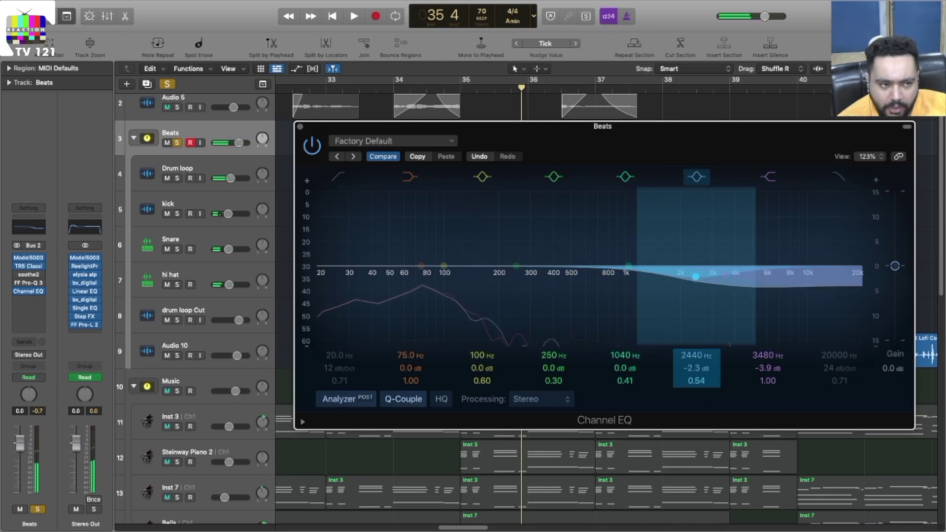
{"action": "key", "text": "space"}
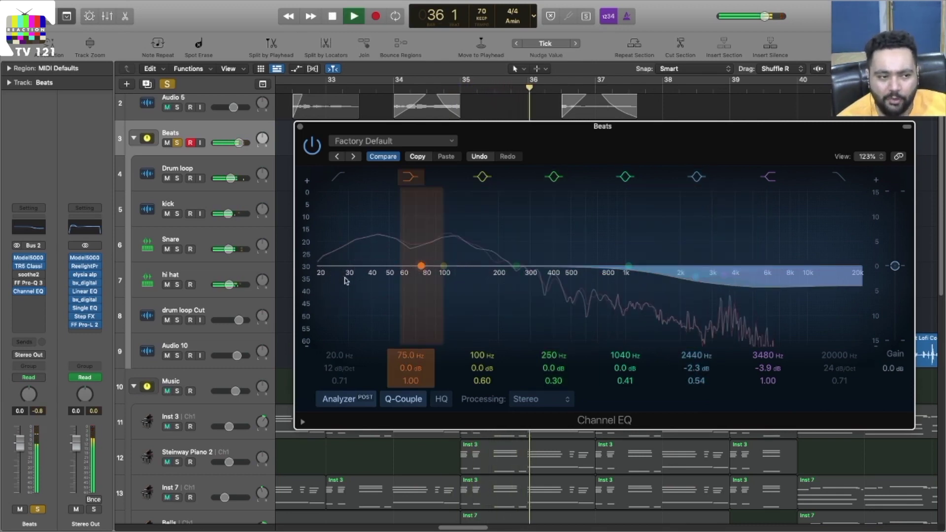
Step: Bypass the Channel EQ to compare the sound, and remove it from the Beats stack
{"action": "left_click", "coordinate": [313, 146]}
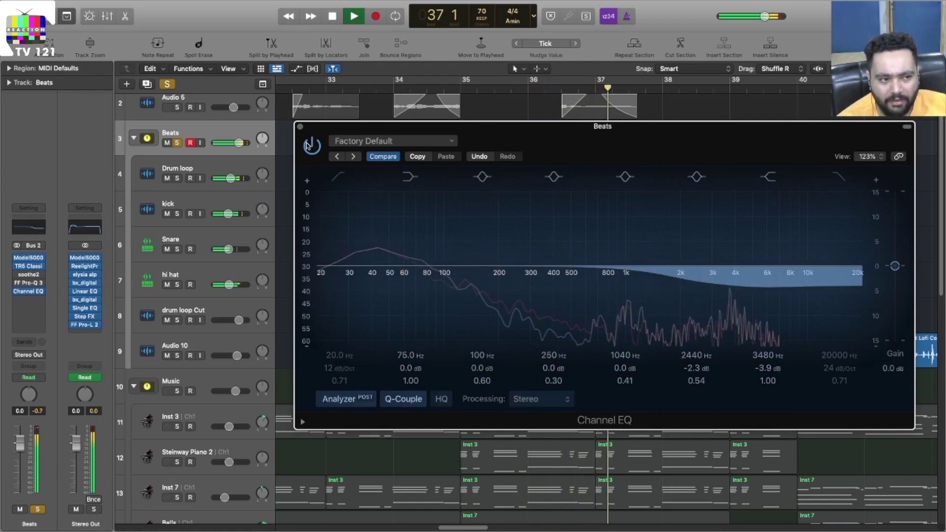
{"action": "key", "text": "space"}
{"action": "left_click", "coordinate": [9, 292]}
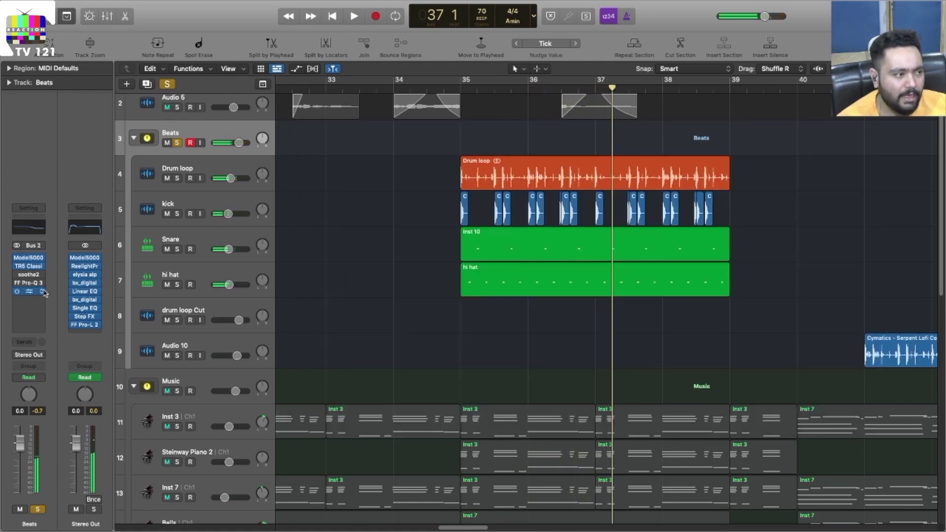
{"action": "left_click", "coordinate": [44, 293]}
{"action": "left_click", "coordinate": [54, 304]}
Step: Enable and open FF Pro-Q 3 on the Beats stack and audition its 3568.7 Hz dynamic band in isolation during playback
{"action": "left_click", "coordinate": [28, 283]}
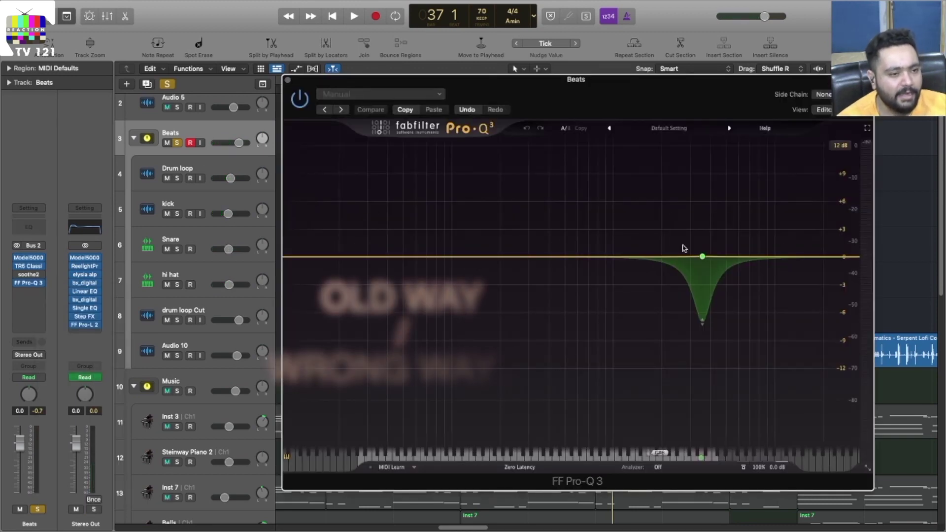
{"action": "mouse_move", "coordinate": [701, 287]}
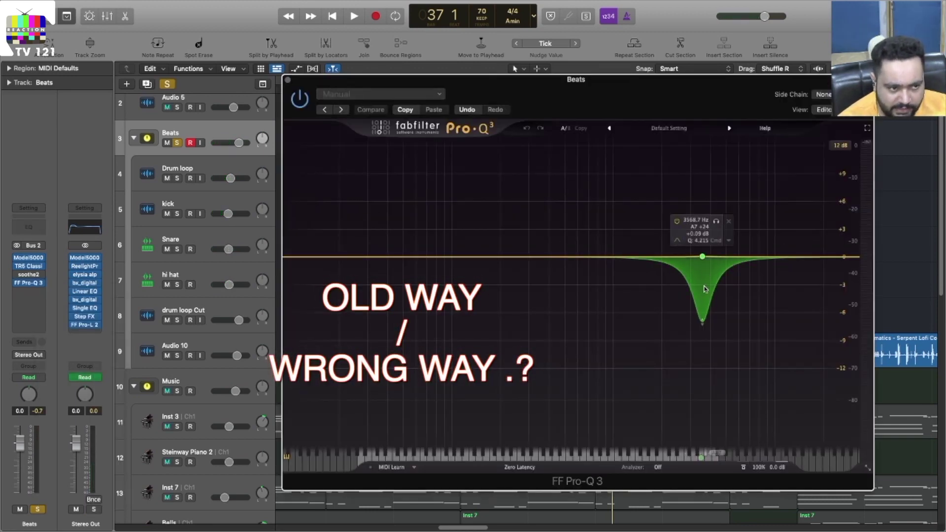
{"action": "left_click", "coordinate": [716, 222]}
{"action": "key", "text": "space"}
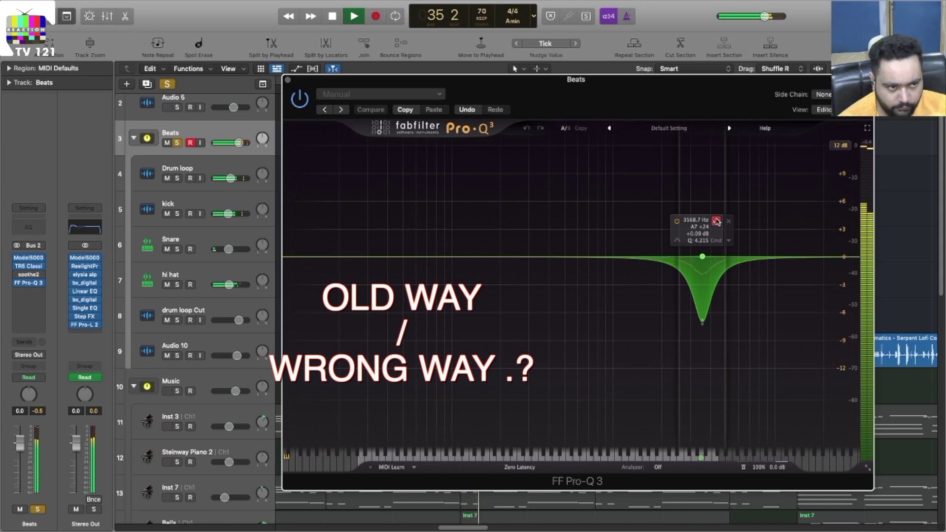
{"action": "left_click", "coordinate": [717, 222]}
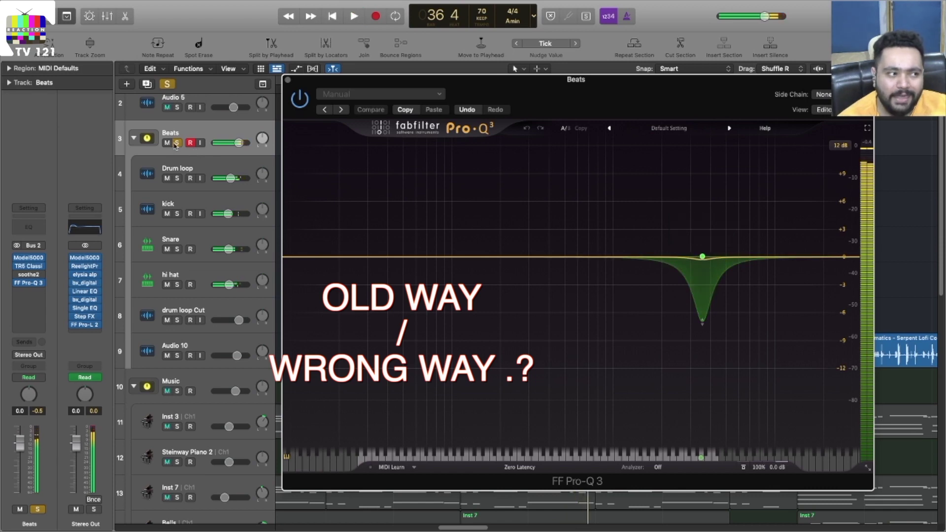
{"action": "key", "text": "space"}
Step: Solo the kick instead of the whole Beats stack and audition the Pro-Q 3 band's effect on it
{"action": "left_click", "coordinate": [176, 214]}
{"action": "mouse_move", "coordinate": [674, 254]}
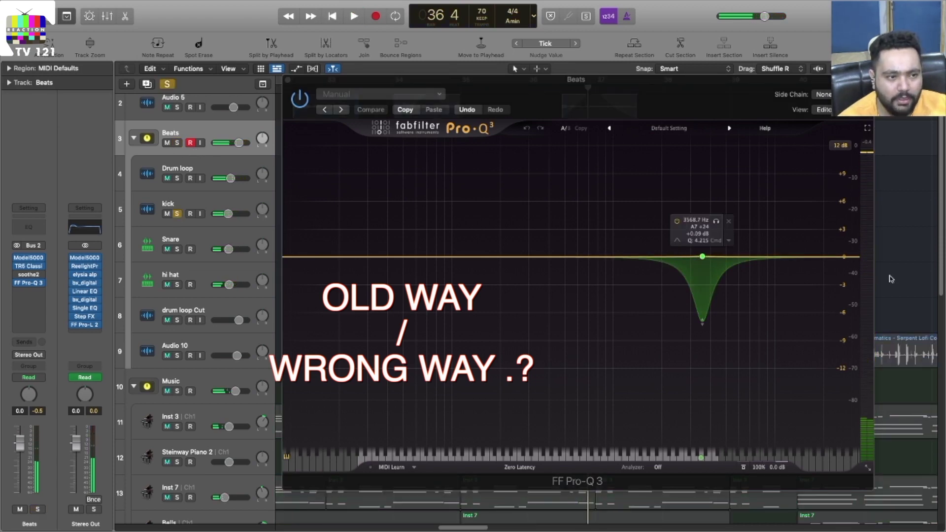
{"action": "key", "text": "space"}
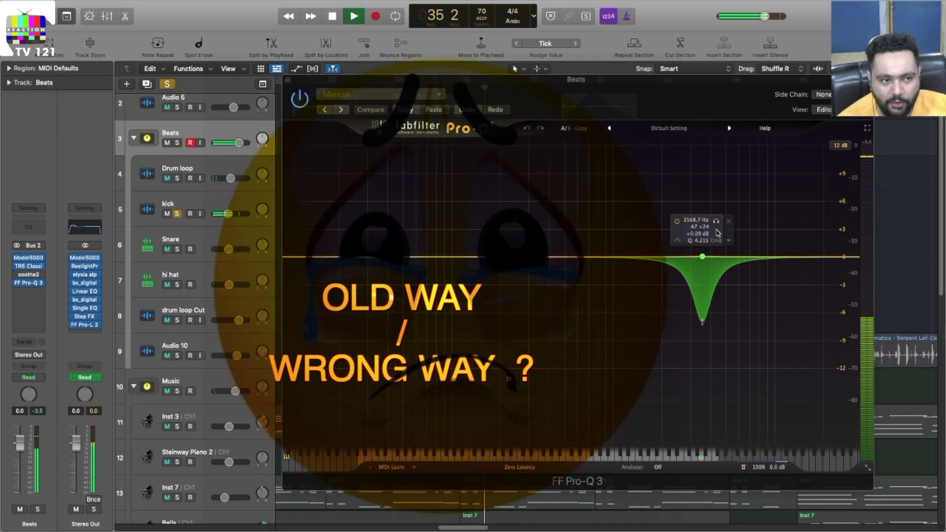
{"action": "left_click", "coordinate": [716, 222]}
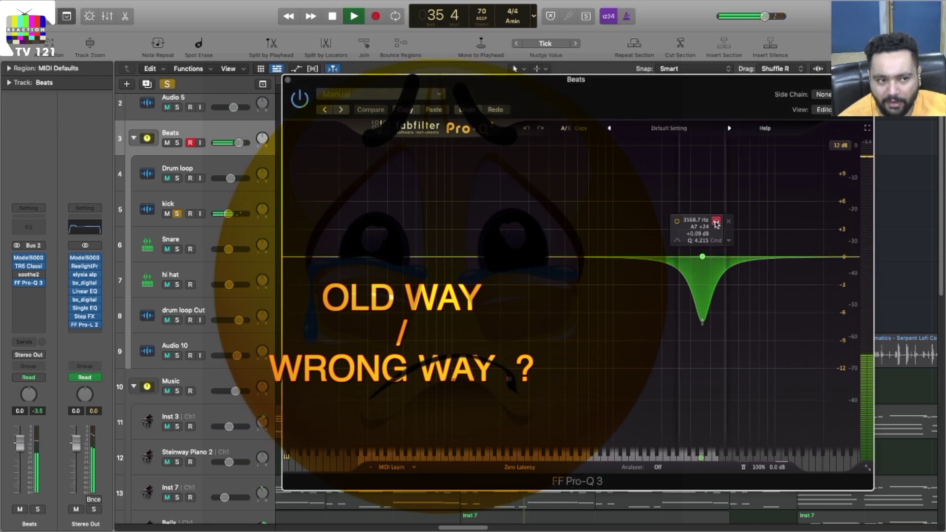
{"action": "key", "text": "space"}
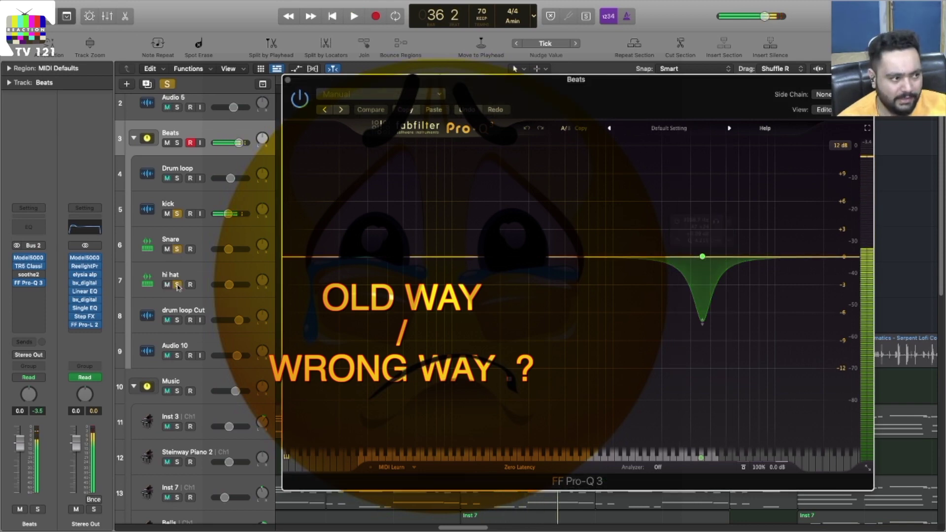
Step: Audition the same Pro-Q 3 band in isolation with the kick and snare soloed together
{"action": "left_click", "coordinate": [716, 221]}
{"action": "key", "text": "space"}
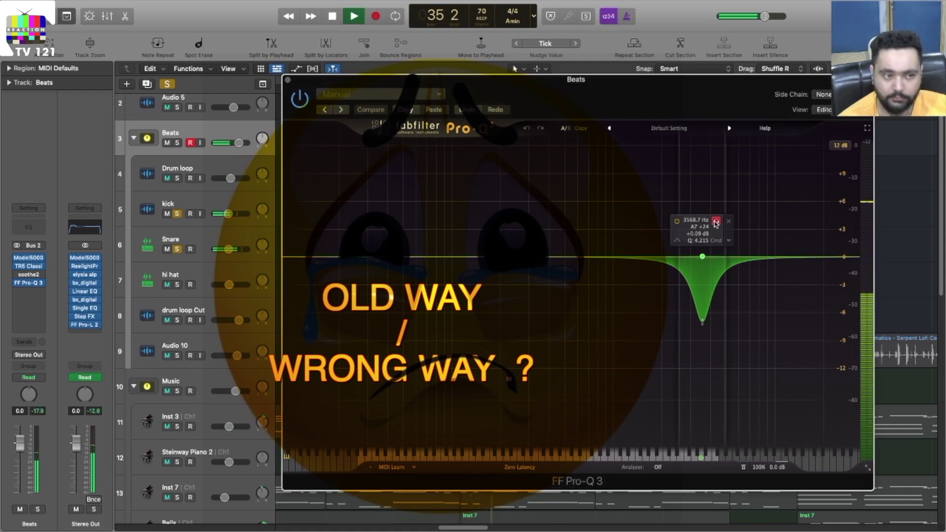
{"action": "key", "text": "space"}
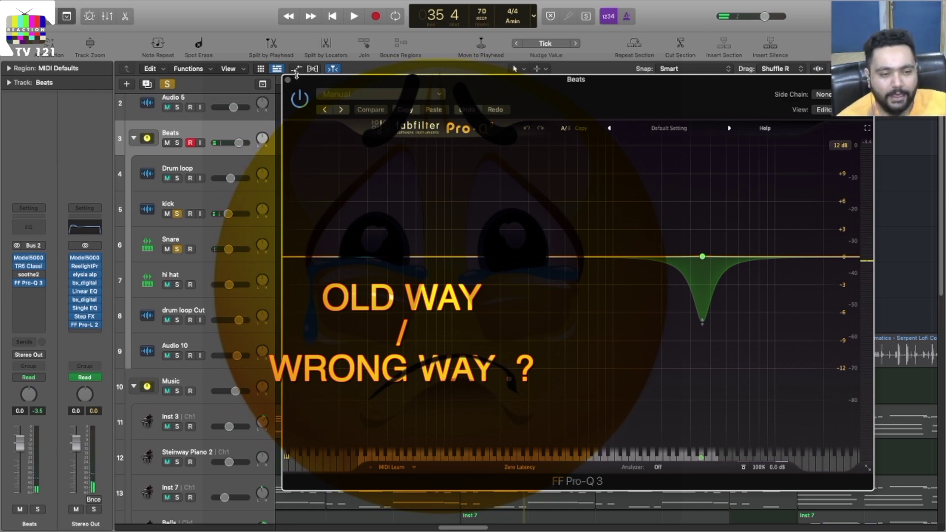
Step: Close and bypass FF Pro-Q 3 on the Beats stack, and enable and open soothe2
{"action": "left_click", "coordinate": [288, 79]}
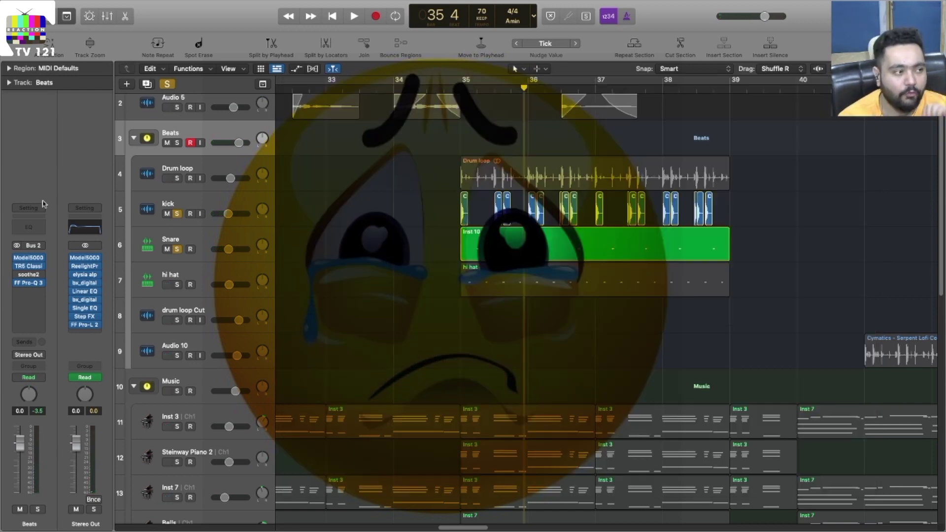
{"action": "left_click", "coordinate": [43, 285]}
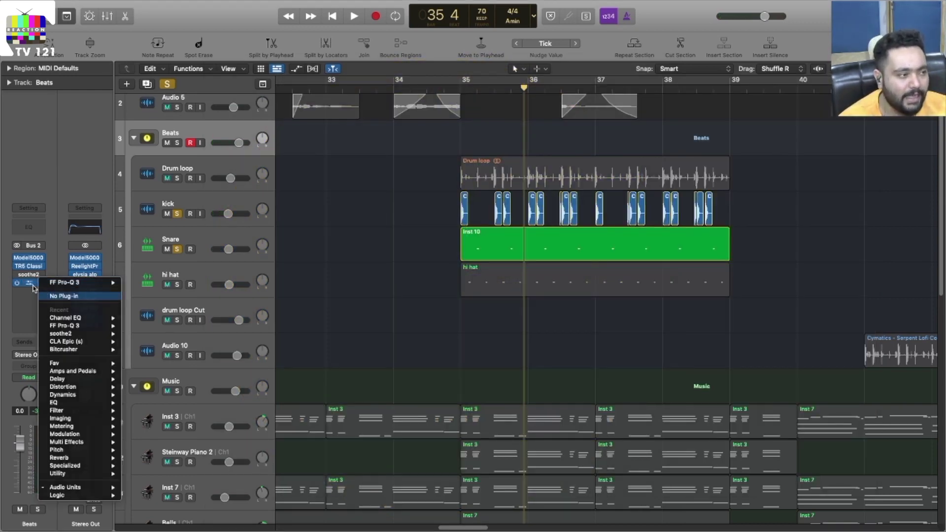
{"action": "left_click", "coordinate": [56, 296]}
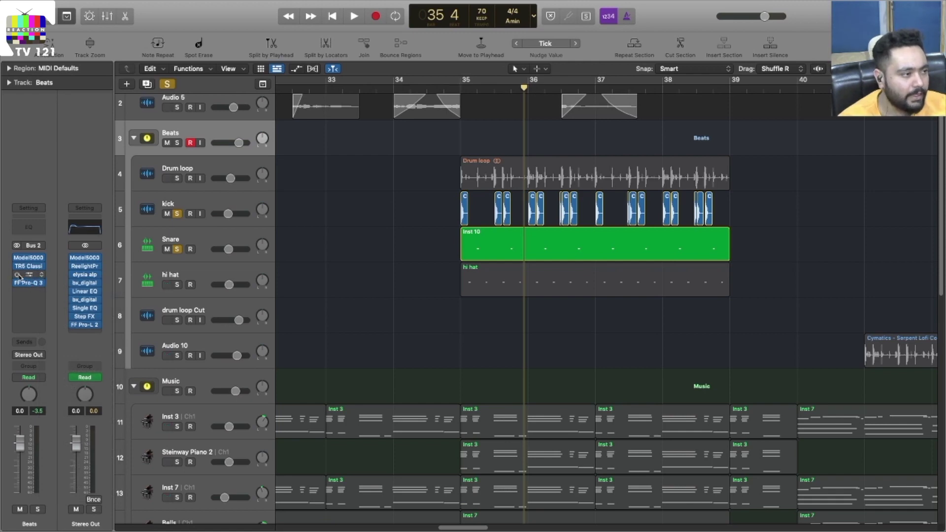
{"action": "left_click", "coordinate": [27, 275]}
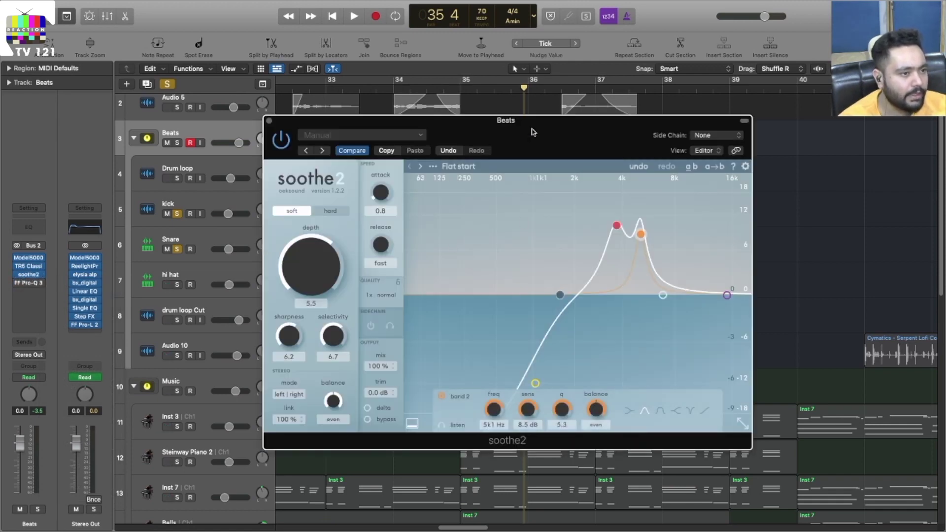
{"action": "left_click_drag", "start_coordinate": [561, 143], "coordinate": [570, 140]}
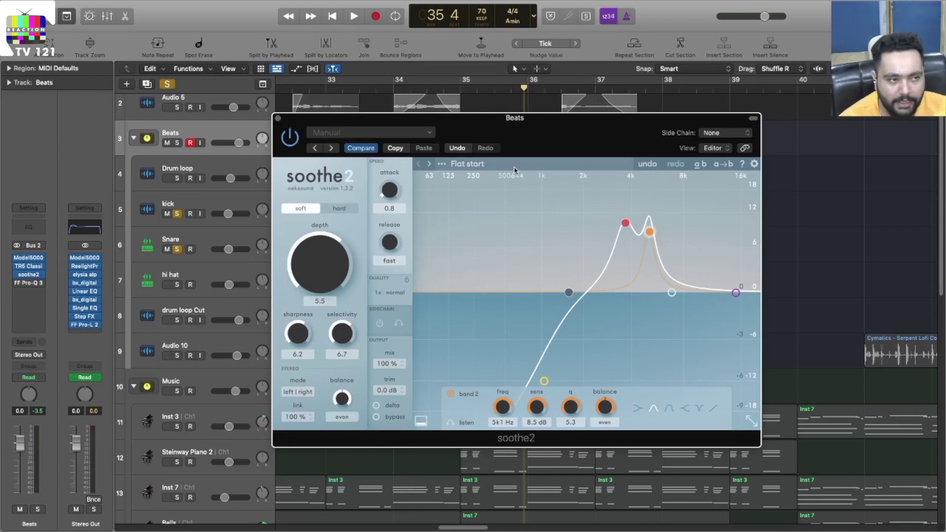
Step: Reset soothe2 by loading its Flat start preset
{"action": "left_click", "coordinate": [485, 165]}
{"action": "left_click", "coordinate": [452, 275]}
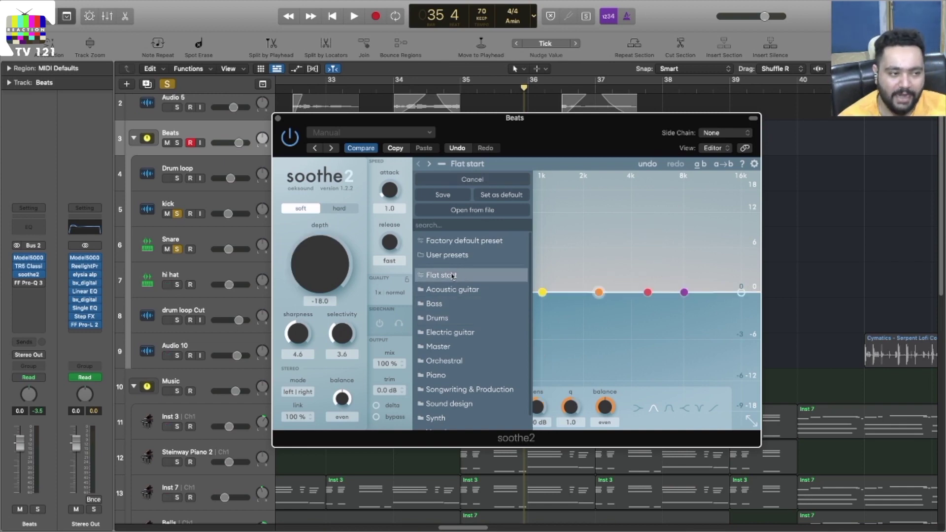
{"action": "left_click", "coordinate": [589, 261]}
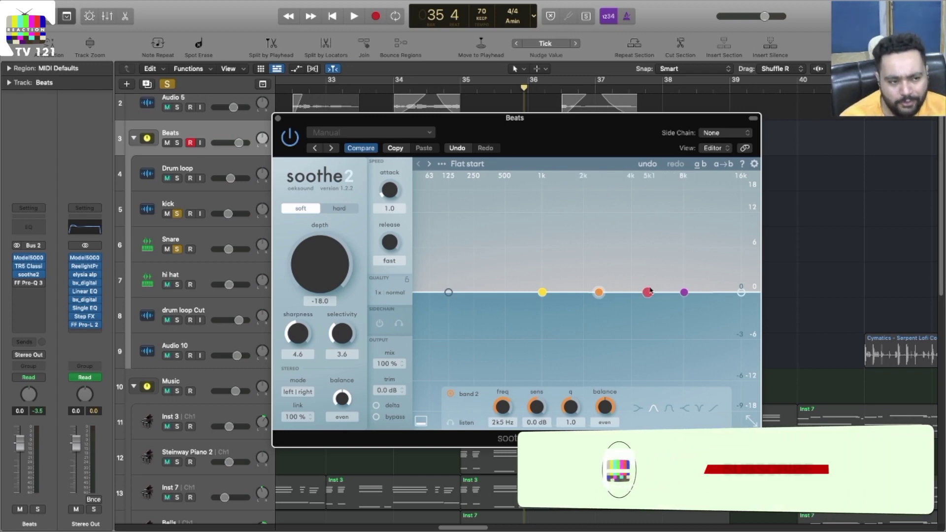
Step: Set soothe2's band 3 to about 5.4 kHz with 11 dB sensitivity and turn on its listen mode
{"action": "left_click_drag", "start_coordinate": [647, 292], "coordinate": [646, 249]}
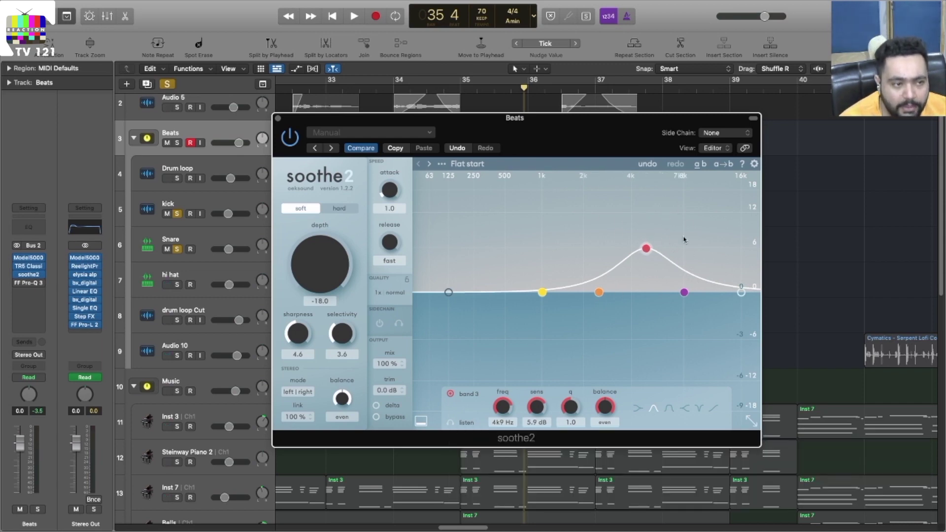
{"action": "left_click_drag", "start_coordinate": [647, 249], "coordinate": [653, 218]}
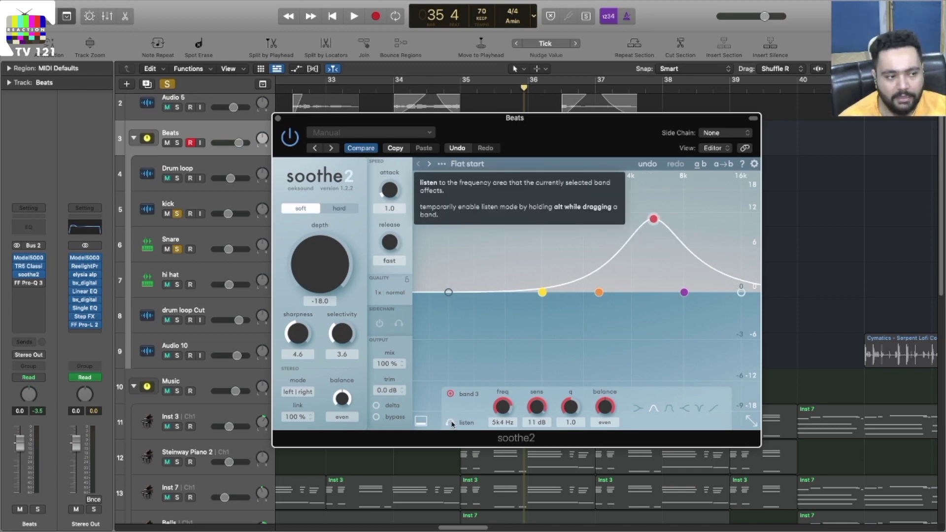
{"action": "left_click", "coordinate": [451, 422]}
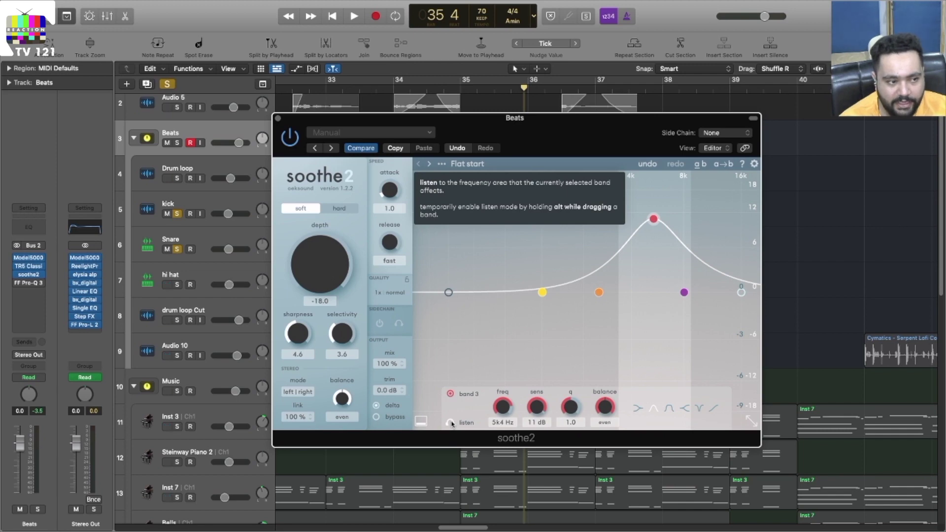
Step: Toggle band 3's listen mode off and back on, and audition the band with the drum loop, kick and snare soloed
{"action": "left_click", "coordinate": [452, 423]}
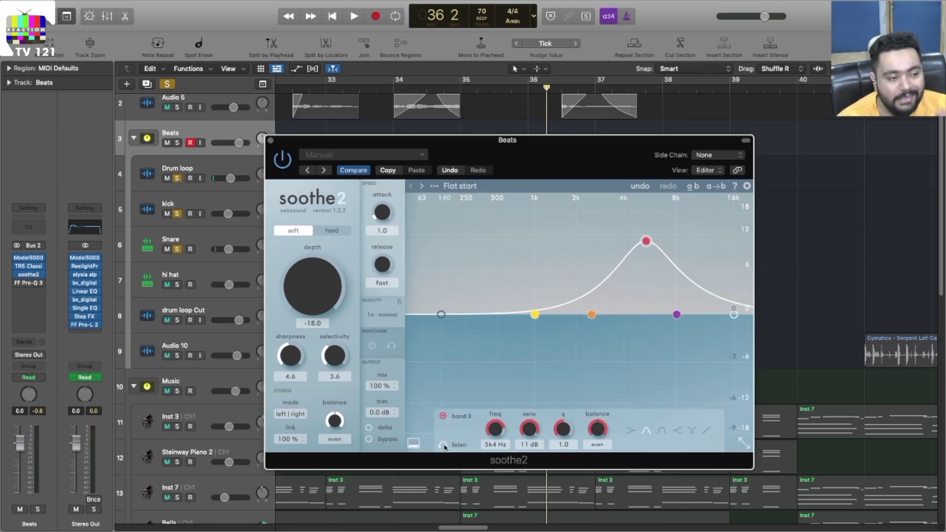
{"action": "left_click", "coordinate": [443, 445]}
{"action": "key", "text": "space"}
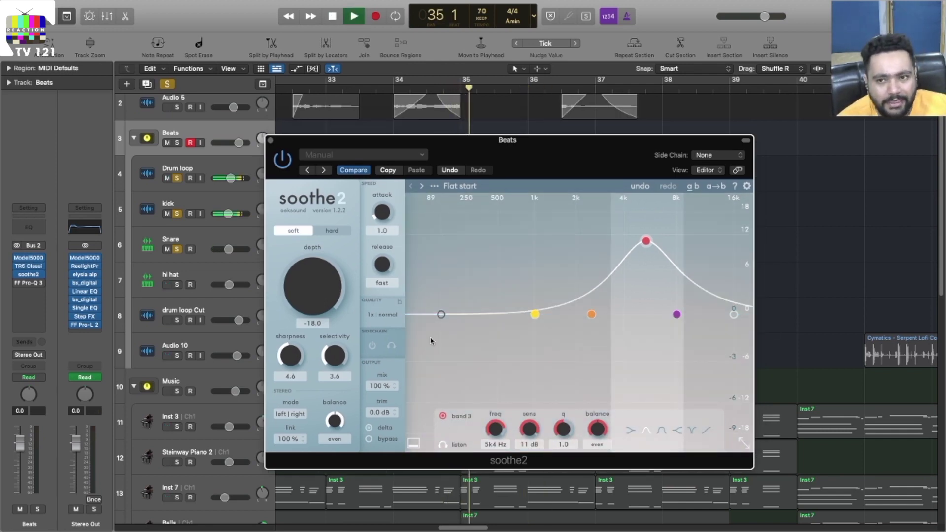
{"action": "key", "text": "space"}
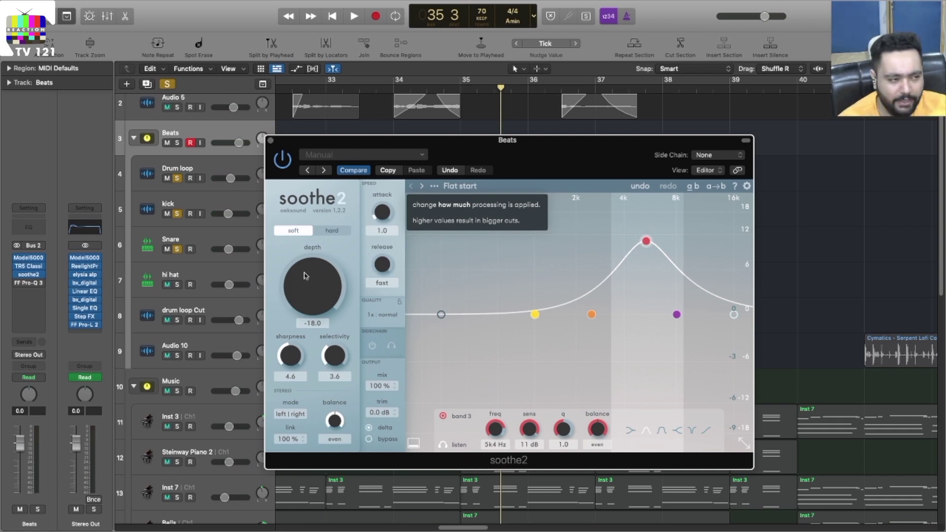
Step: Raise soothe2's depth to 2.8 while auditioning the listened band during playback
{"action": "left_click_drag", "start_coordinate": [305, 275], "coordinate": [316, 228]}
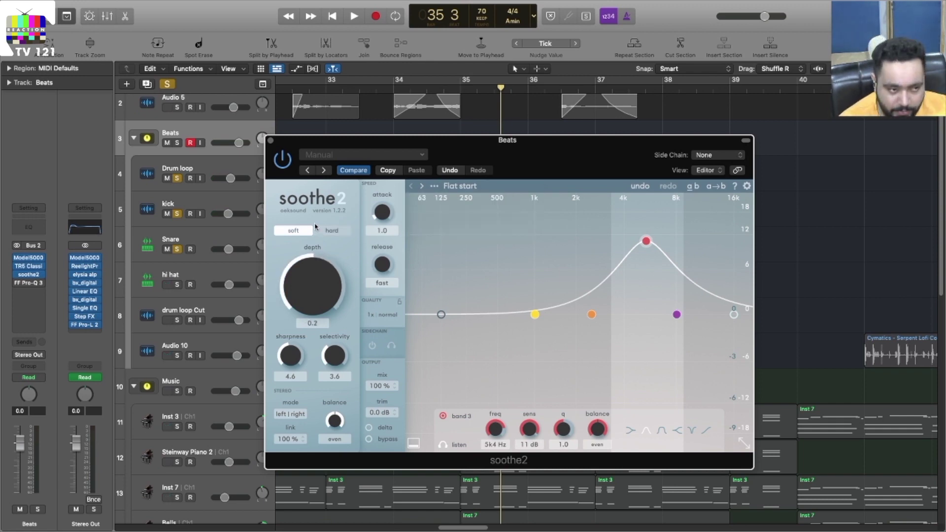
{"action": "key", "text": "space"}
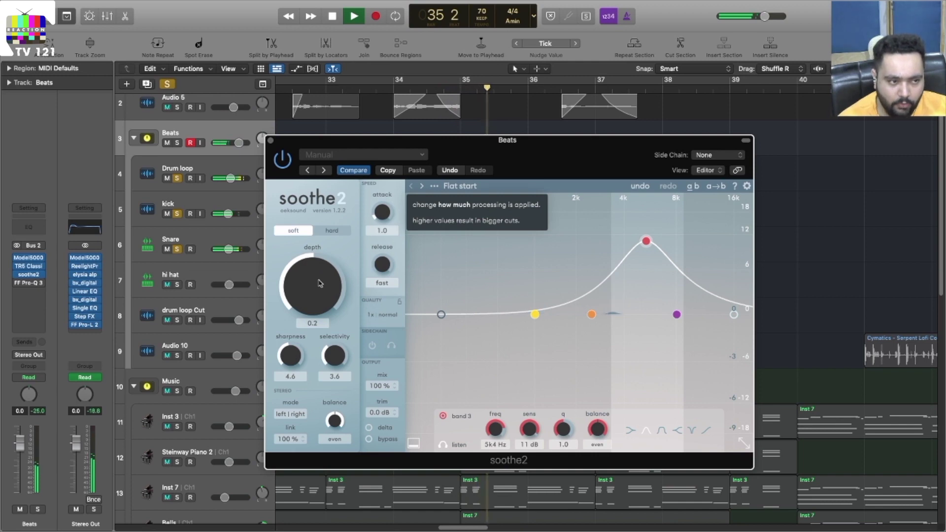
{"action": "left_click_drag", "start_coordinate": [320, 283], "coordinate": [318, 279]}
{"action": "key", "text": "space"}
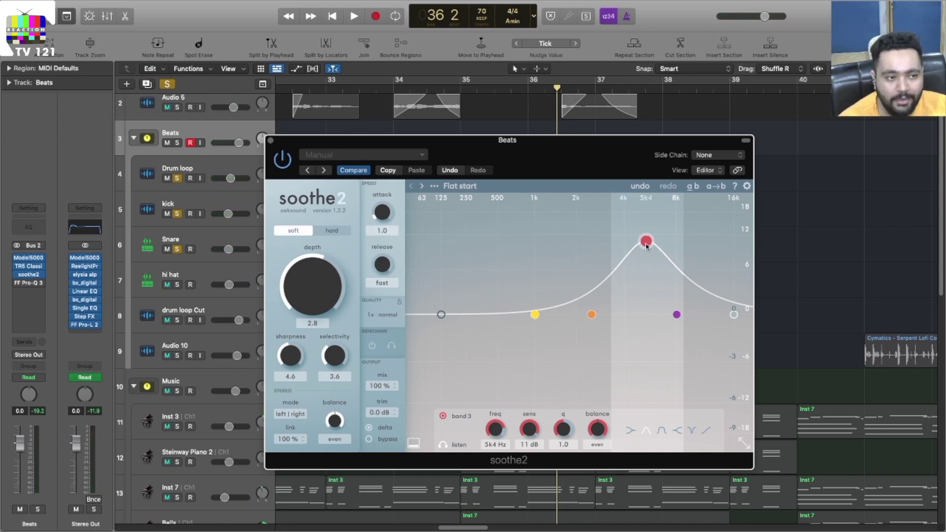
Step: Move band 3 to about 3.5 kHz and reduce its sensitivity to 7.9 dB while listening to playback
{"action": "left_click_drag", "start_coordinate": [647, 246], "coordinate": [614, 247]}
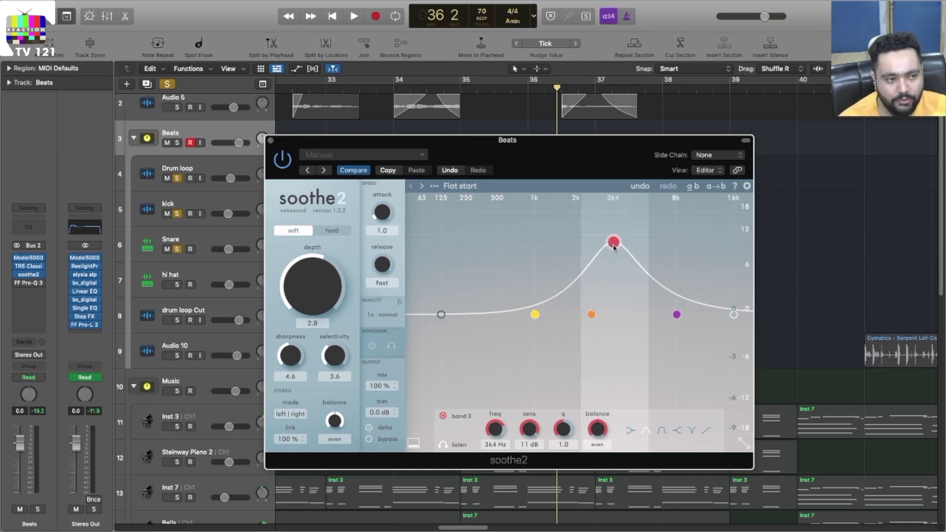
{"action": "key", "text": "space"}
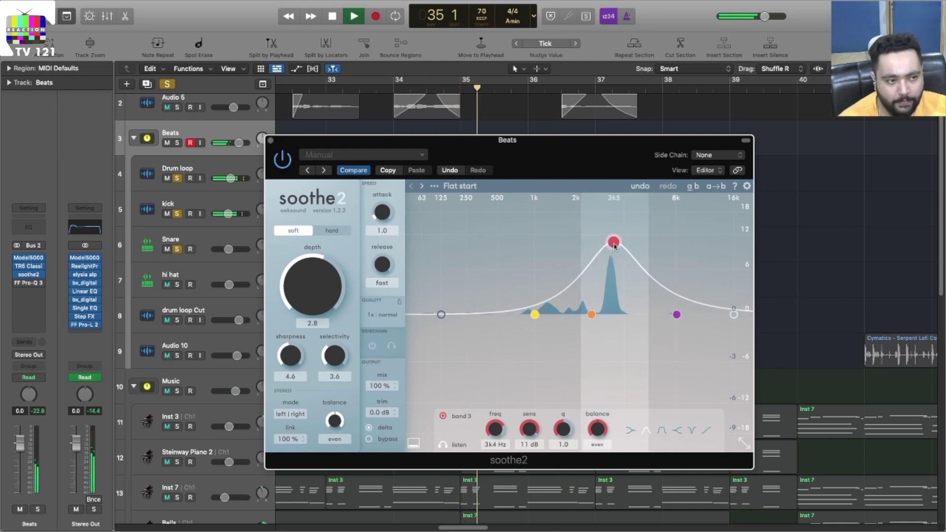
{"action": "left_click_drag", "start_coordinate": [615, 246], "coordinate": [617, 262]}
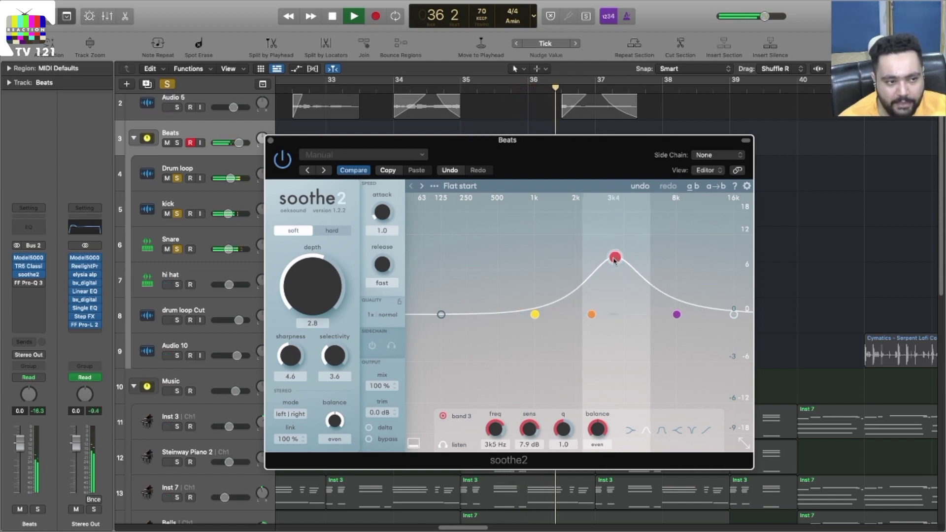
{"action": "key", "text": "space"}
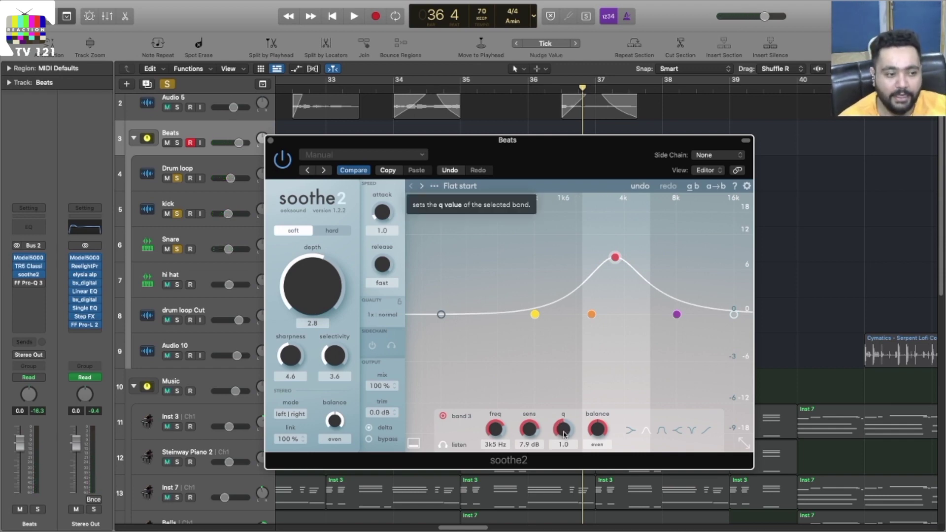
Step: Narrow band 3 by setting its q to 3.5 during playback
{"action": "scroll", "coordinate": [563, 430], "scroll_direction": "up", "scroll_amount": 7}
{"action": "key", "text": "space"}
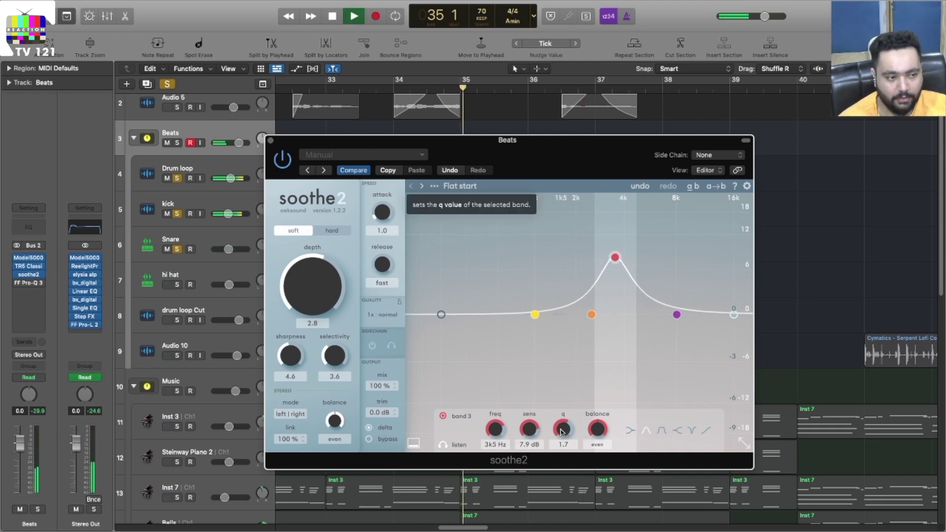
{"action": "left_click_drag", "start_coordinate": [561, 432], "coordinate": [562, 413]}
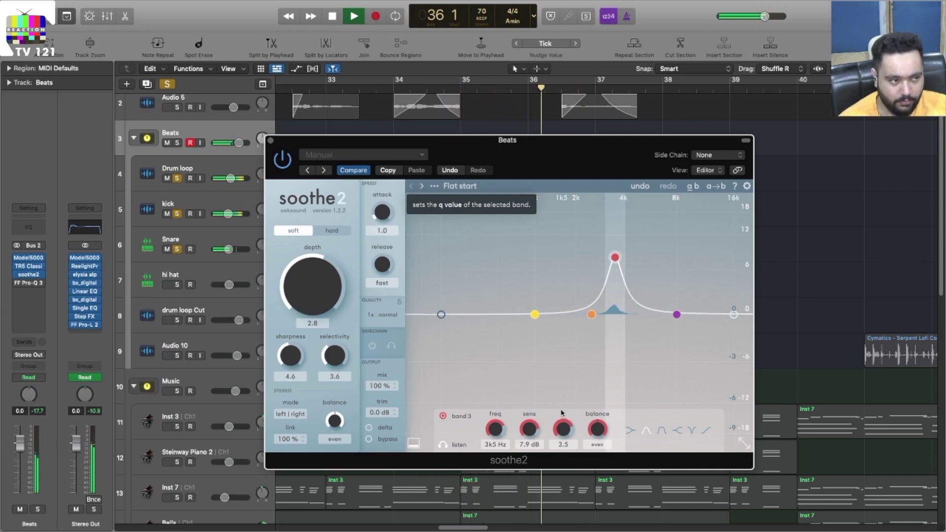
{"action": "key", "text": "space"}
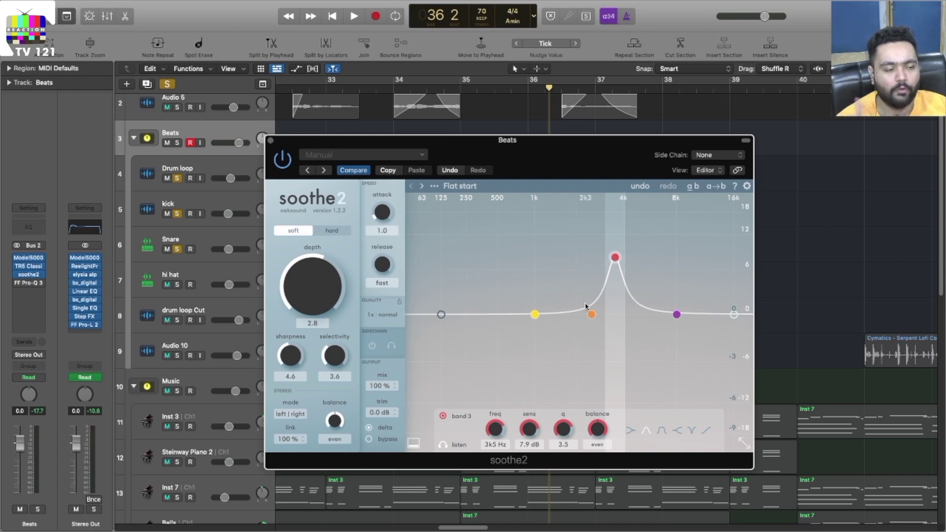
Step: Enable soothe2's low cut and sweep it up to about 1.9 kHz while auditioning the beats
{"action": "left_click", "coordinate": [441, 315]}
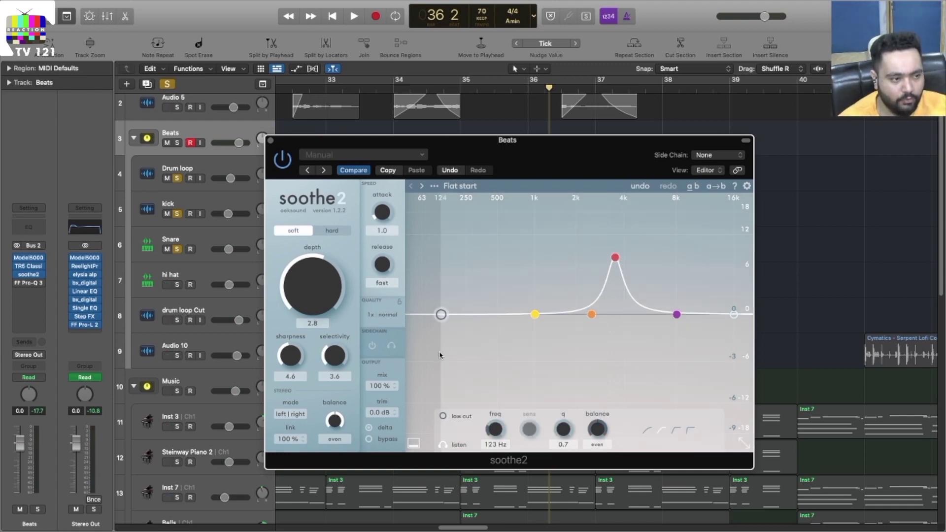
{"action": "left_click", "coordinate": [443, 416]}
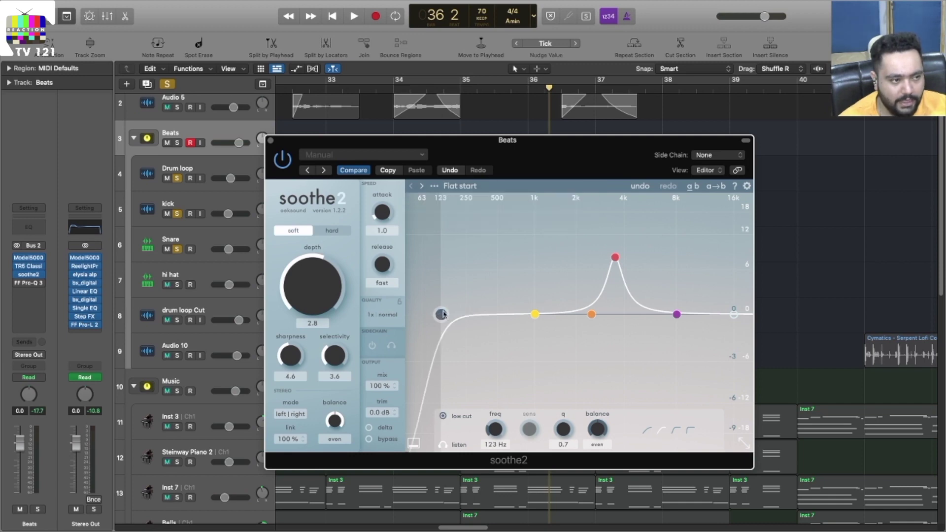
{"action": "left_click_drag", "start_coordinate": [443, 315], "coordinate": [462, 314]}
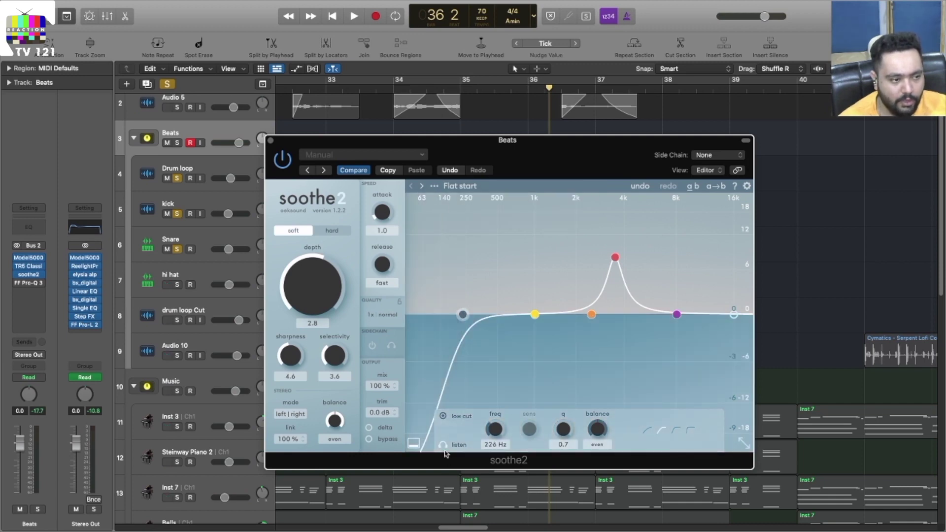
{"action": "key", "text": "space"}
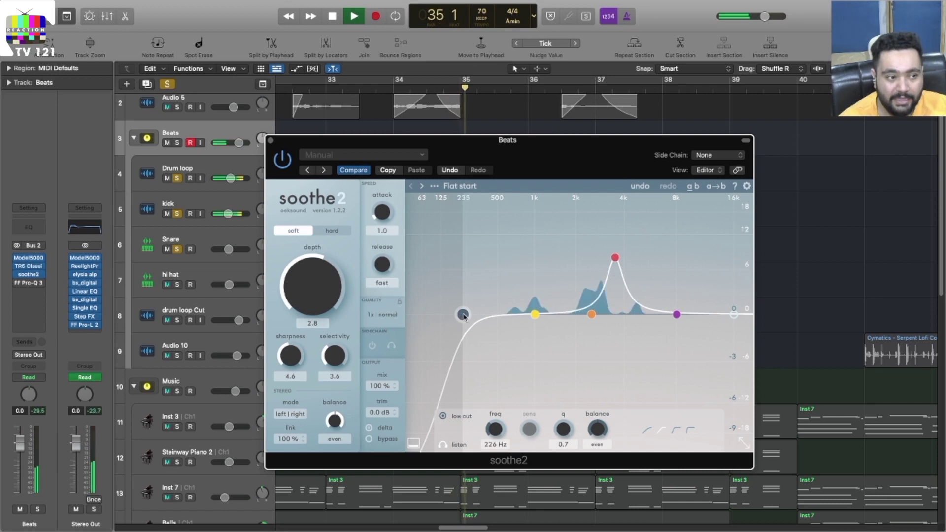
{"action": "left_click_drag", "start_coordinate": [463, 315], "coordinate": [578, 320]}
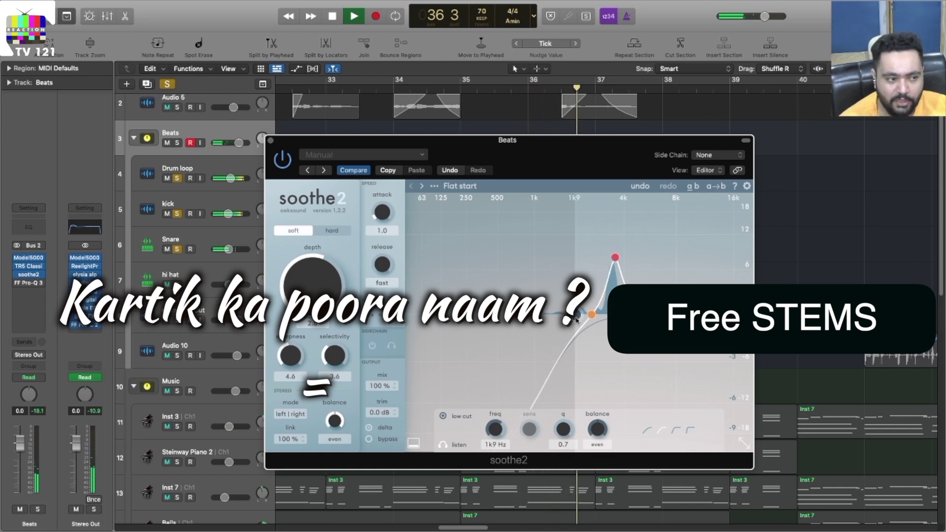
{"action": "key", "text": "space"}
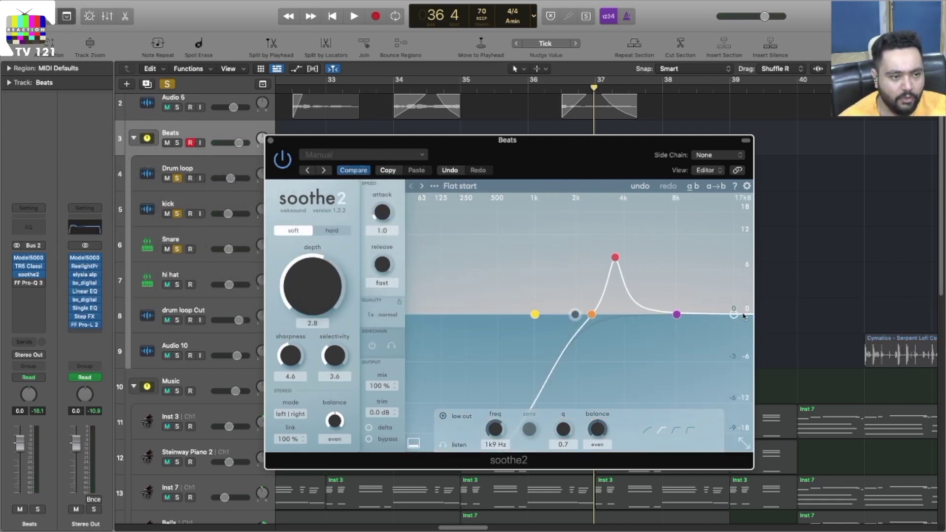
Step: Enable soothe2's high cut and lower it to about 7.5 kHz while auditioning the beats
{"action": "left_click_drag", "start_coordinate": [734, 315], "coordinate": [718, 314]}
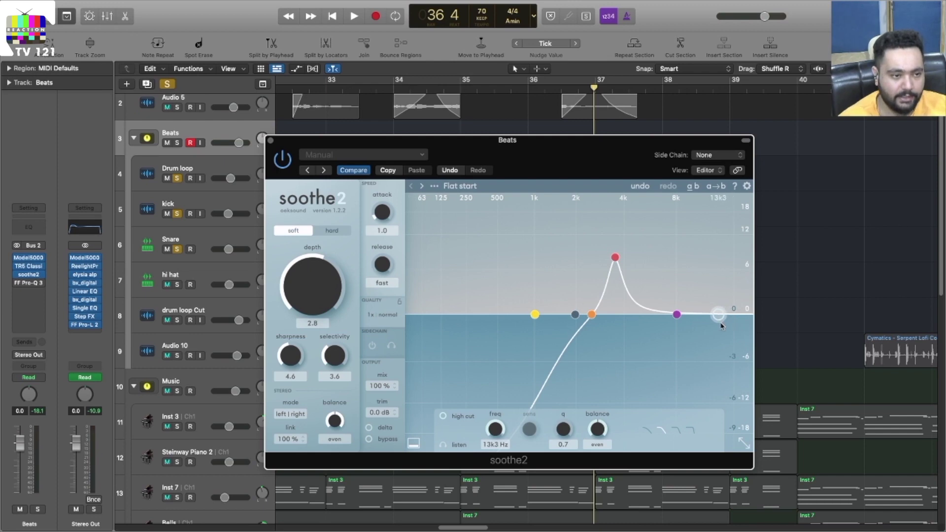
{"action": "double_click", "coordinate": [718, 314]}
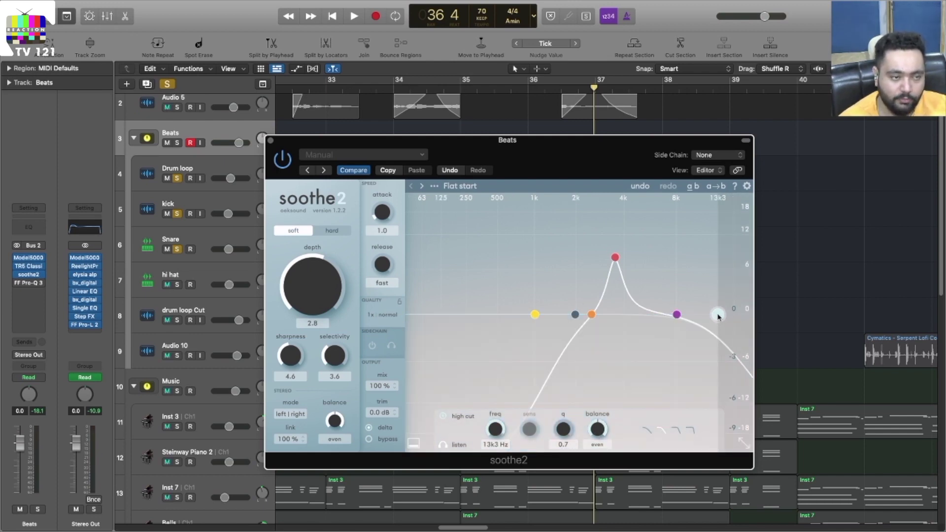
{"action": "key", "text": "space"}
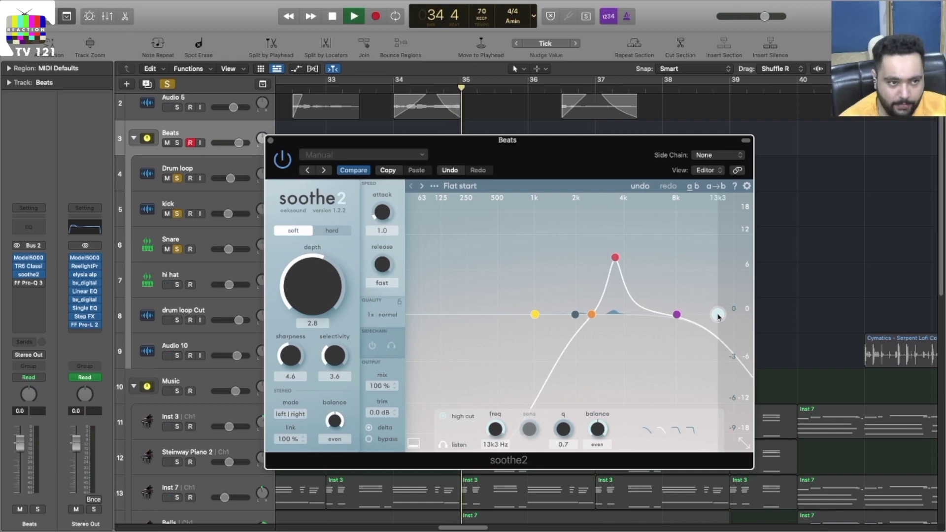
{"action": "left_click_drag", "start_coordinate": [719, 317], "coordinate": [673, 323]}
{"action": "key", "text": "space"}
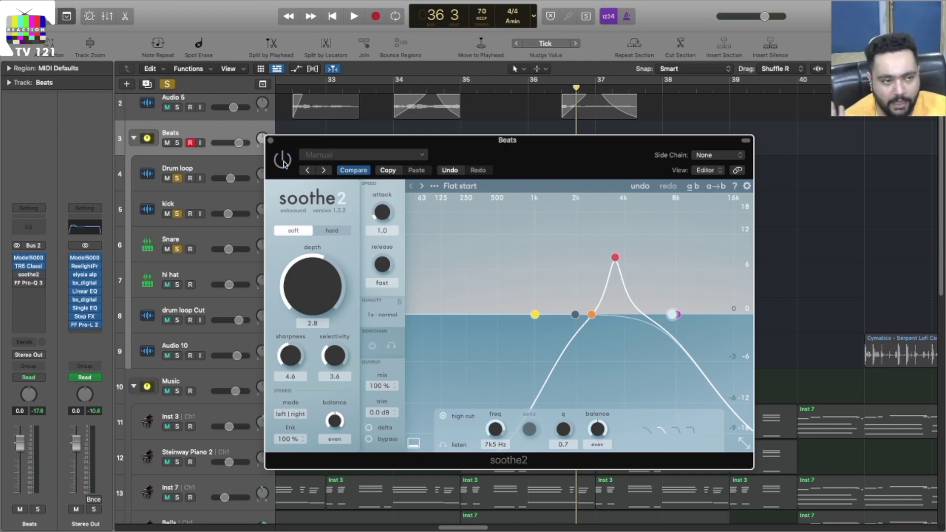
Step: Compare playback of the beats with soothe2 bypassed and enabled
{"action": "key", "text": "space"}
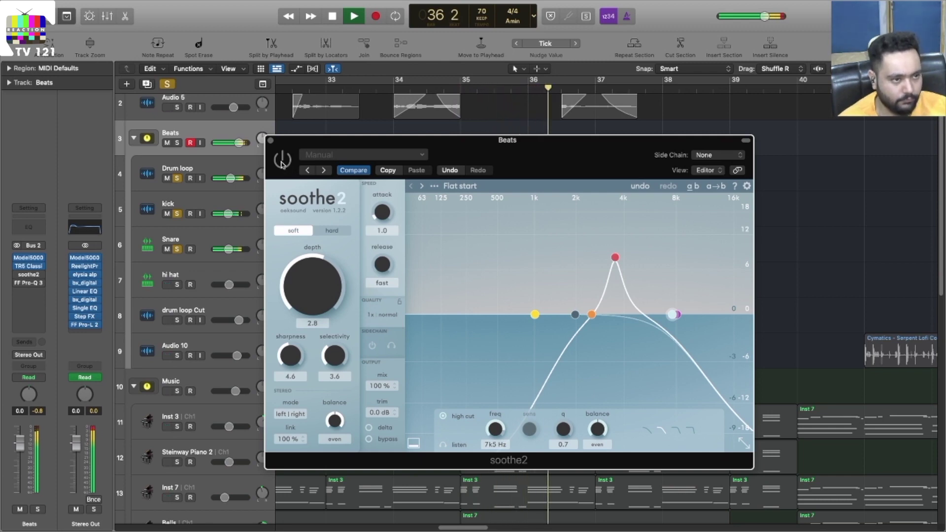
{"action": "key", "text": "space"}
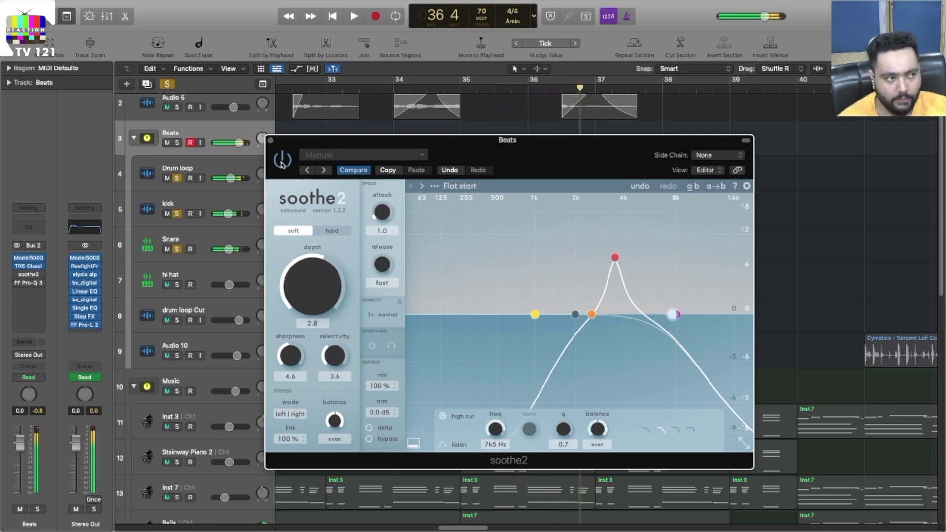
{"action": "key", "text": "space"}
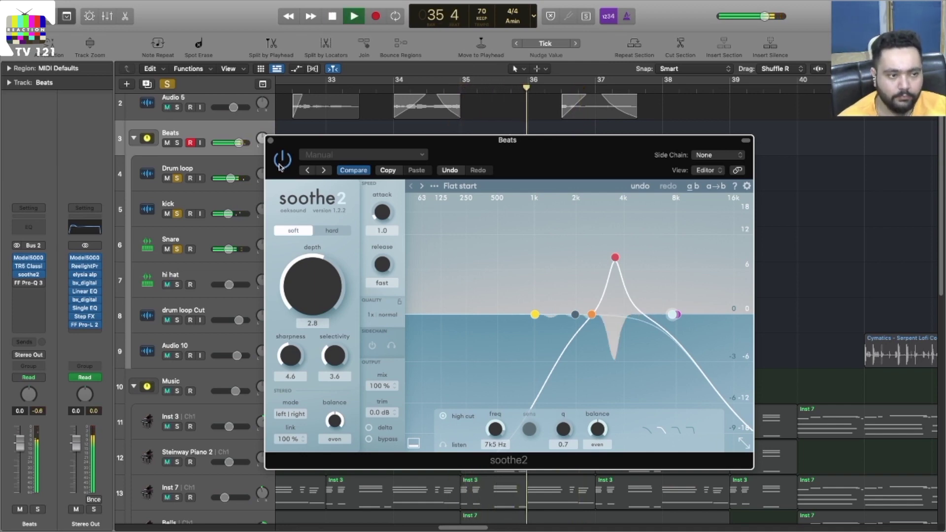
{"action": "key", "text": "space"}
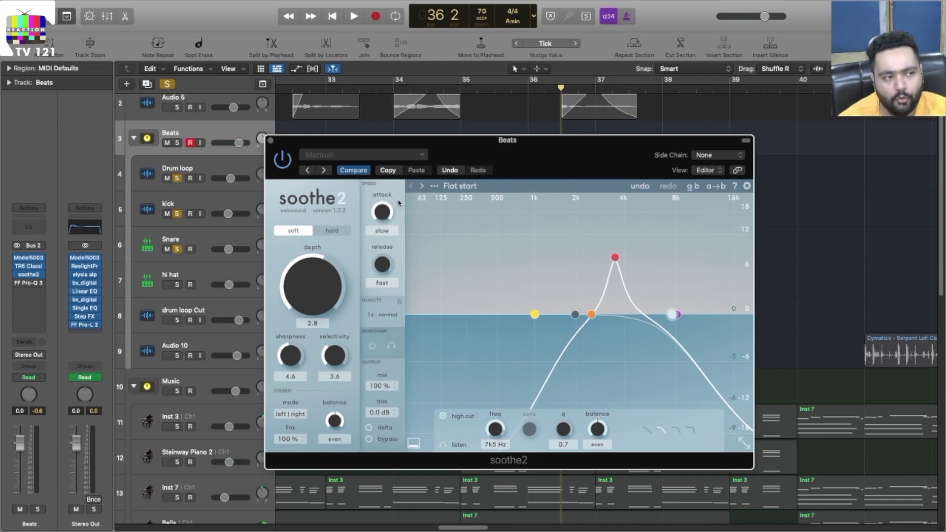
Step: Audition the beats with soothe2's slow attack, and set the attack to fast to compare
{"action": "key", "text": "space"}
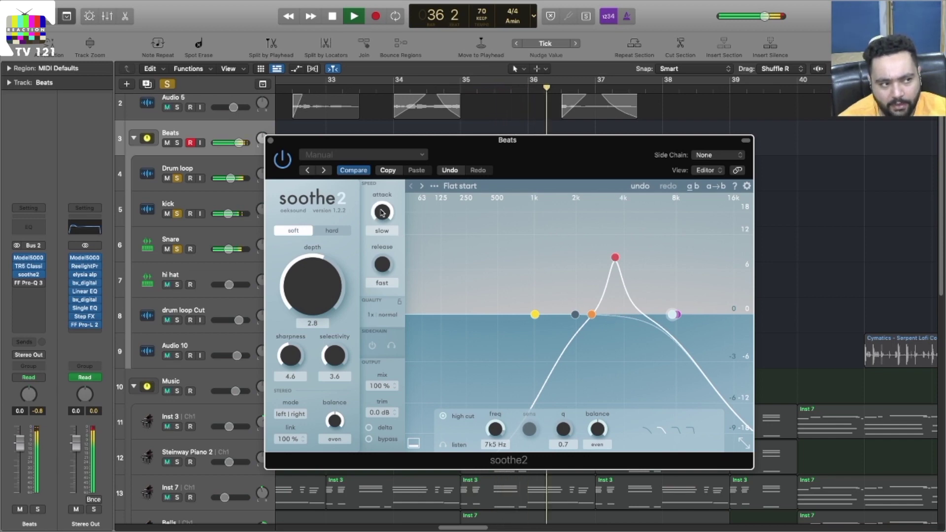
{"action": "key", "text": "space"}
{"action": "left_click_drag", "start_coordinate": [382, 212], "coordinate": [382, 226]}
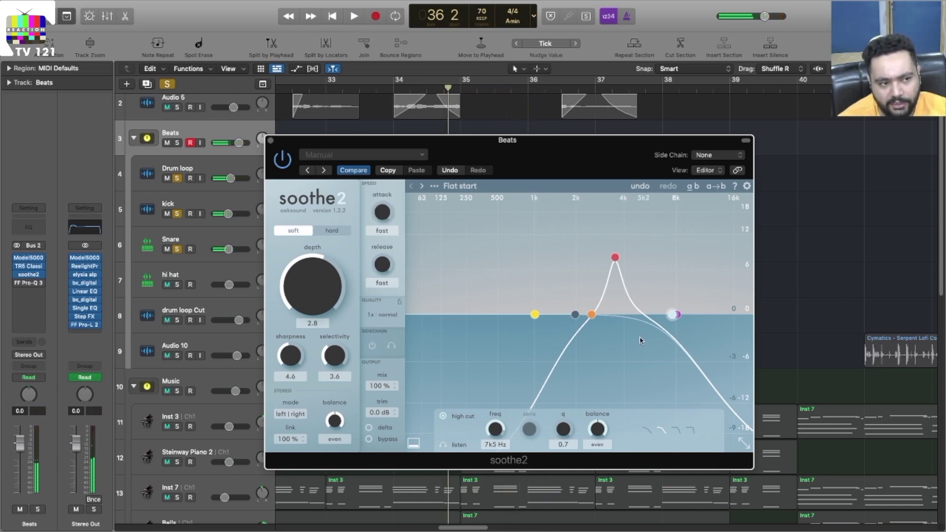
{"action": "key", "text": "space"}
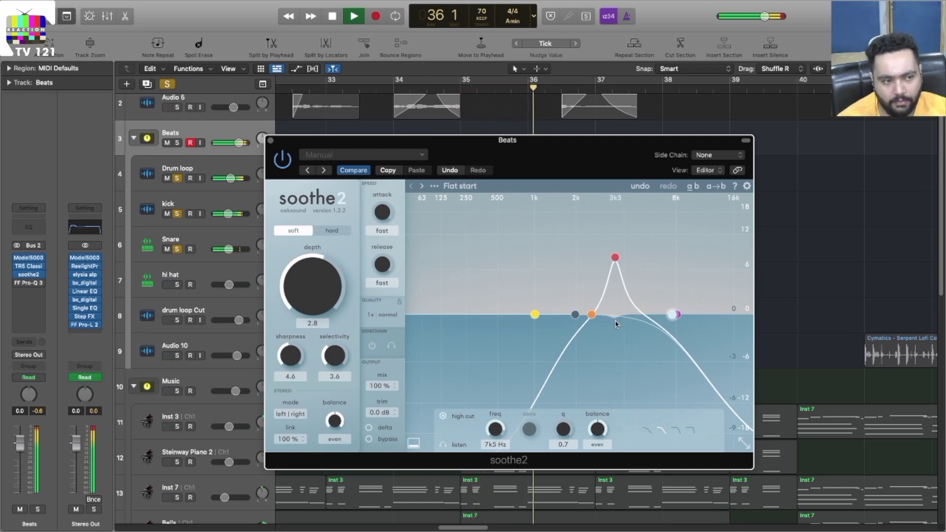
{"action": "key", "text": "space"}
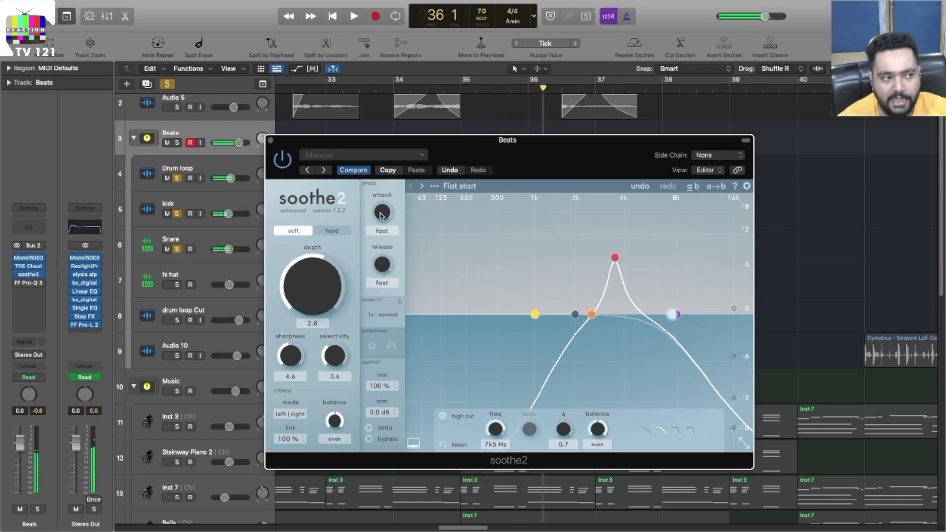
Step: Reopen soothe2 on the Beats stack, set its attack to 2.6 and release to slow, and audition the result
{"action": "left_click_drag", "start_coordinate": [382, 215], "coordinate": [387, 176]}
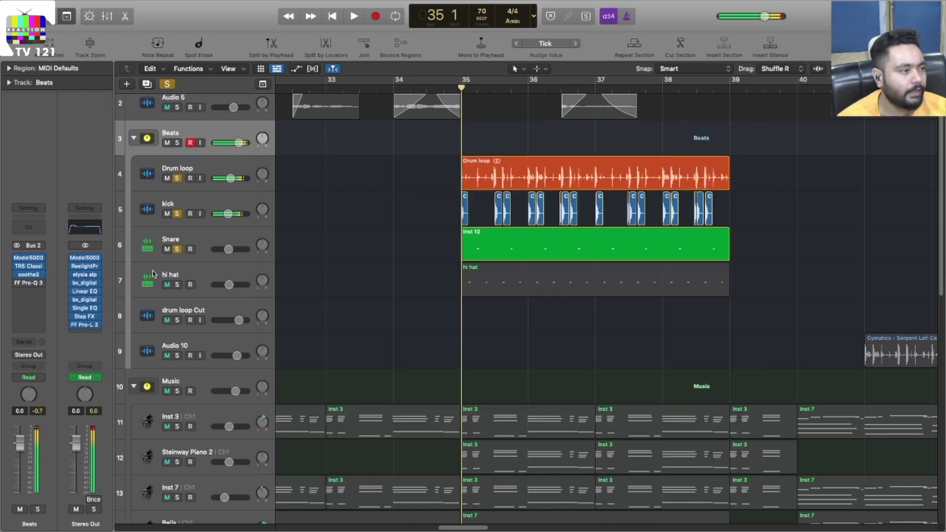
{"action": "left_click", "coordinate": [28, 274]}
{"action": "key", "text": "space"}
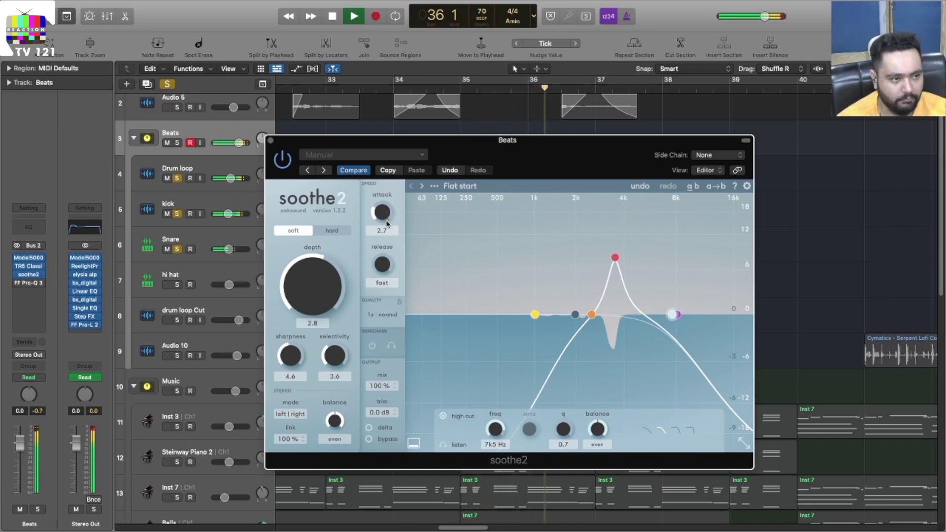
{"action": "left_click_drag", "start_coordinate": [382, 213], "coordinate": [387, 227]}
{"action": "key", "text": "space"}
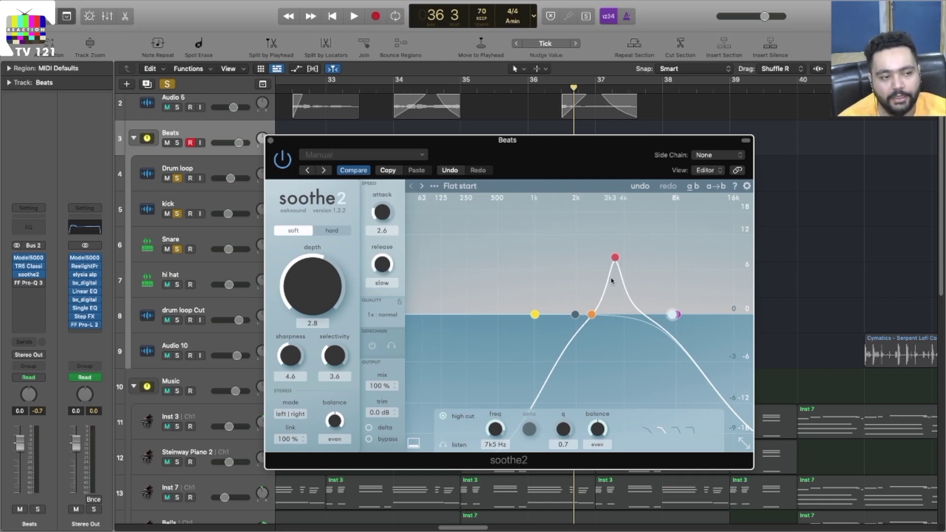
{"action": "key", "text": "space"}
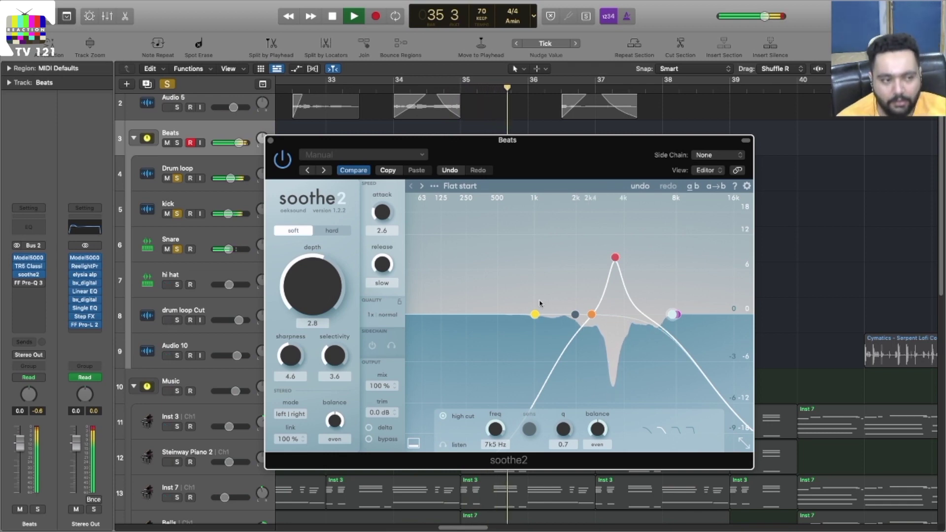
Step: Shorten soothe2's release, trying 0.7 and settling on 1.6 while auditioning the beats
{"action": "key", "text": "space"}
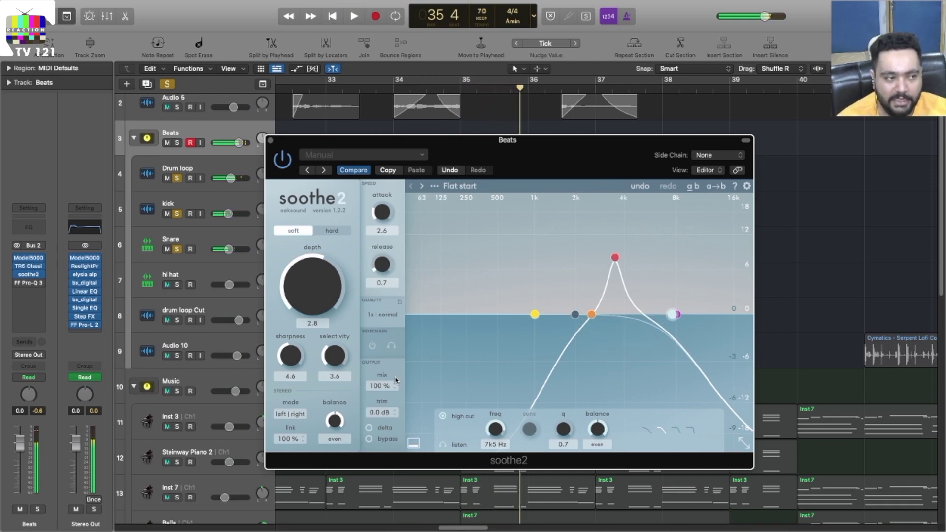
{"action": "key", "text": "space"}
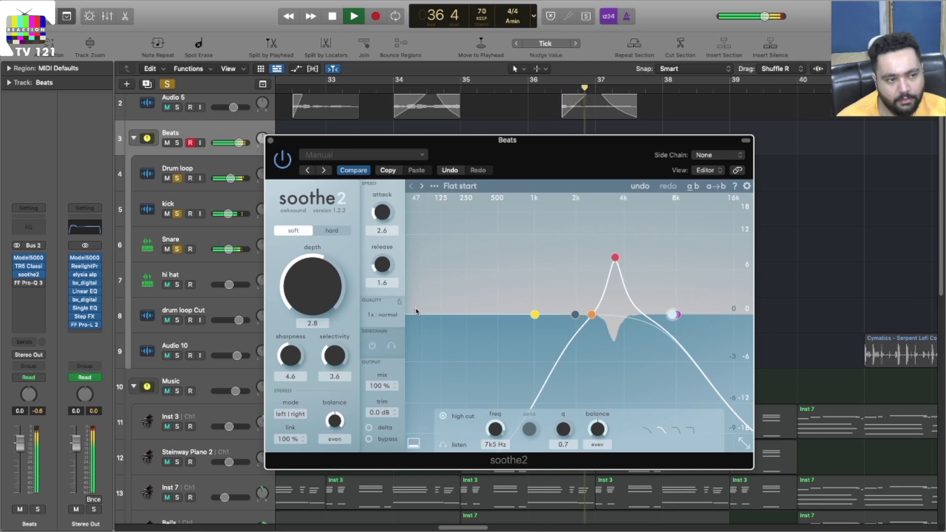
{"action": "key", "text": "space"}
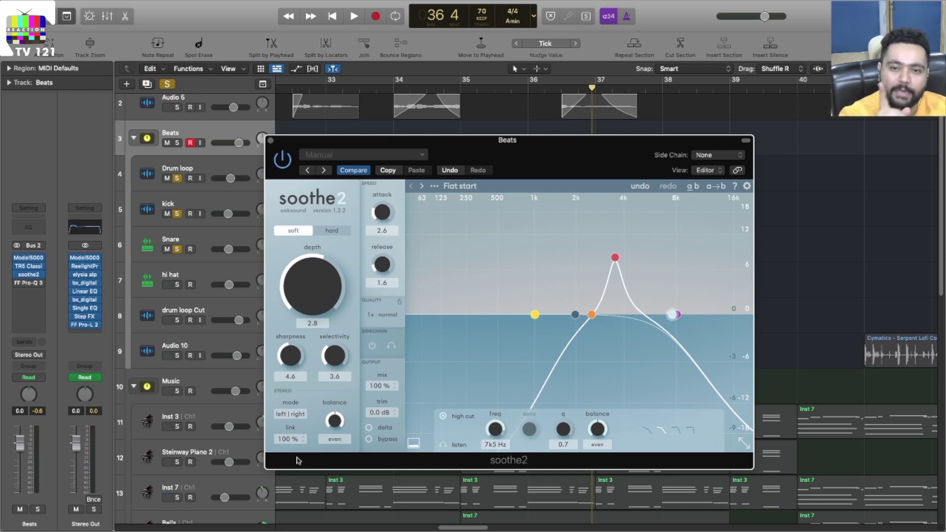
Step: Switch the Beats stack from soothe2 to Pro-Q 3 for comparison and inspect its dynamic EQ band
{"action": "left_click", "coordinate": [271, 140]}
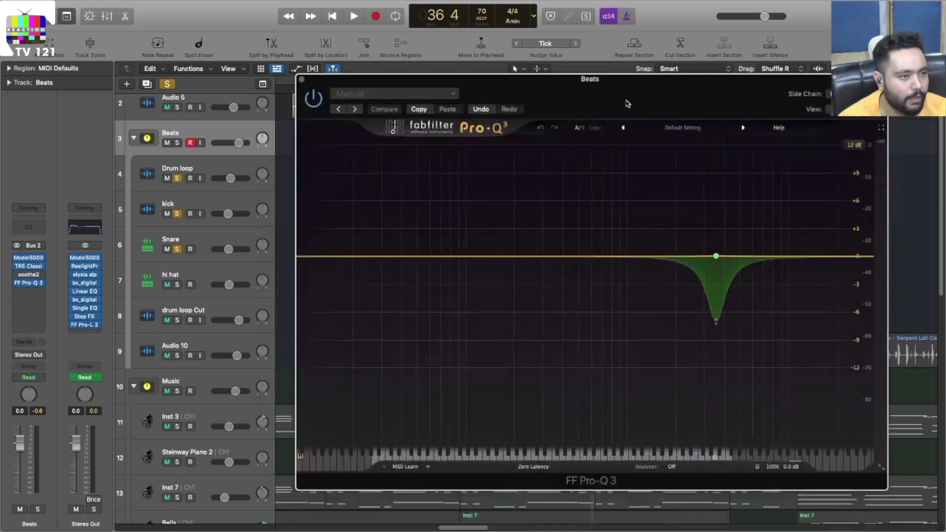
{"action": "mouse_move", "coordinate": [709, 244]}
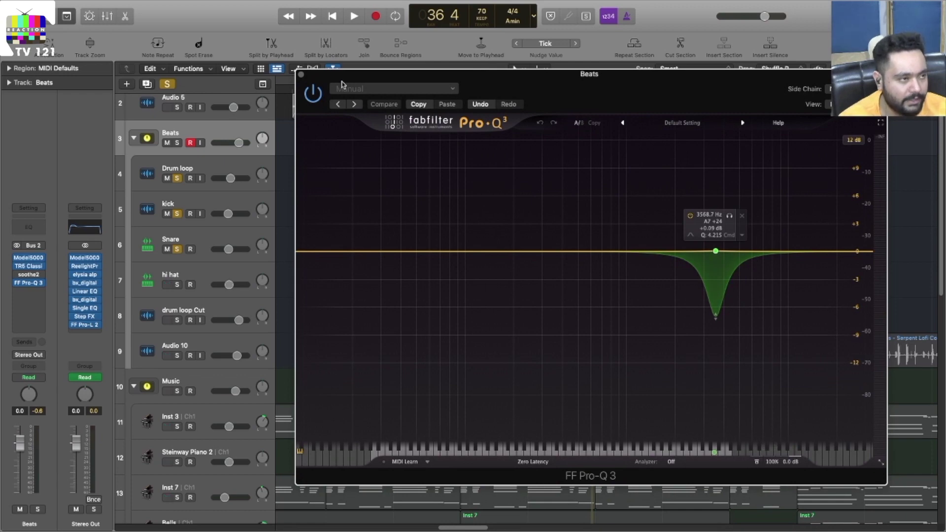
{"action": "left_click", "coordinate": [301, 74]}
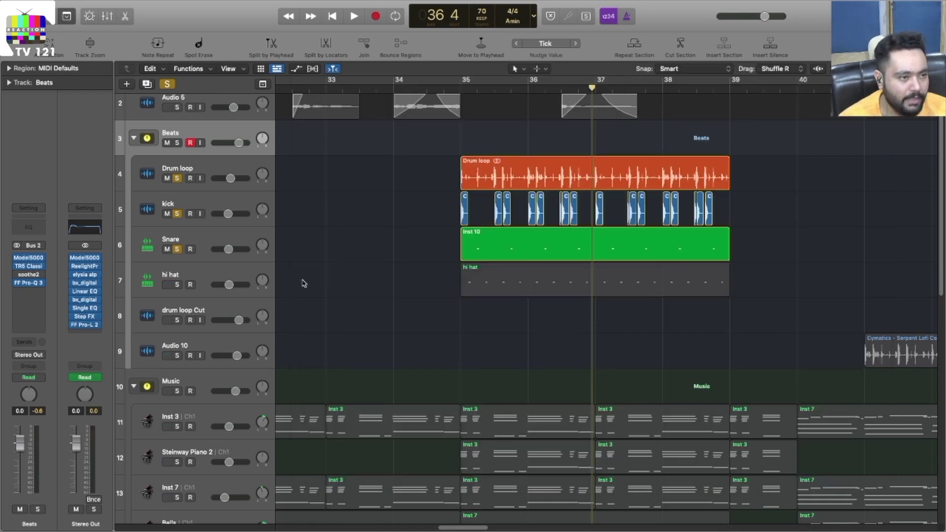
Step: Solo the hi hat track and the Music stack alongside the already soloed beat tracks
{"action": "left_click", "coordinate": [177, 286]}
{"action": "key", "text": "super+Up"}
{"action": "left_click", "coordinate": [177, 361]}
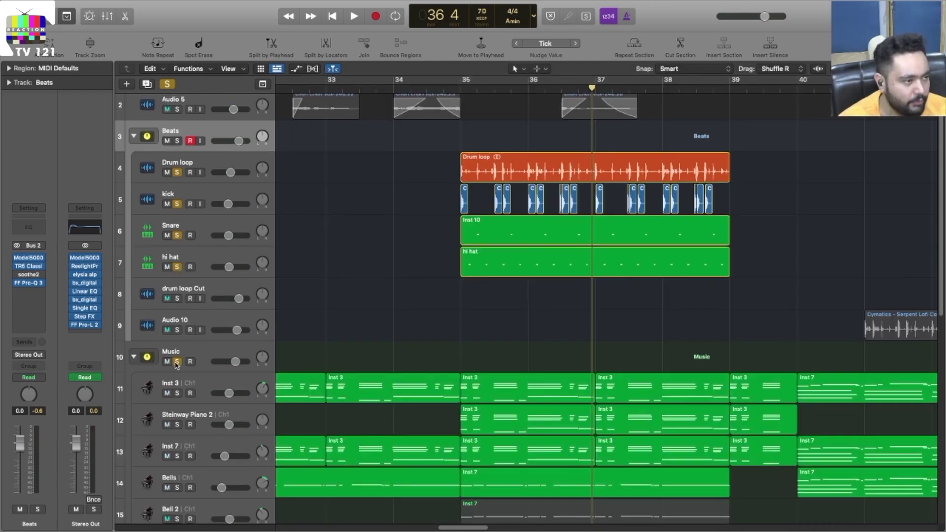
{"action": "key", "text": "super+Left"}
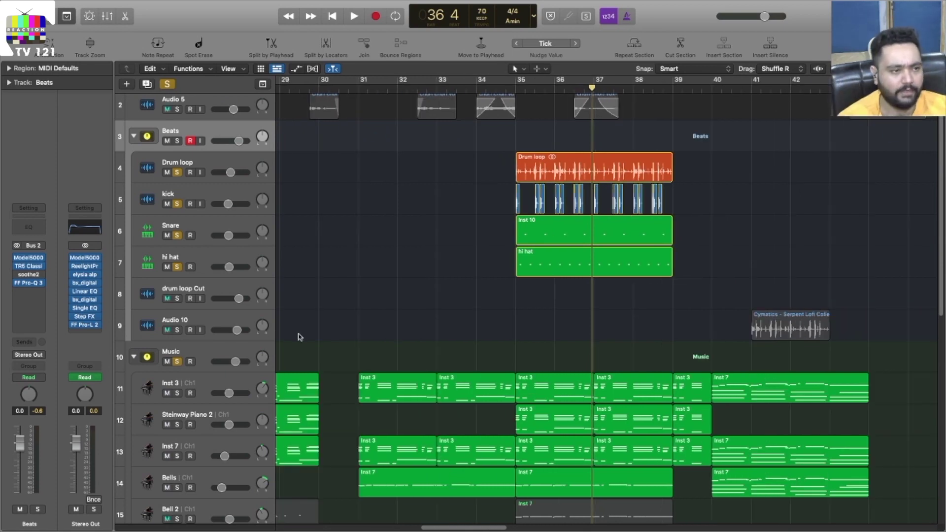
Step: Compare Pro-Q 3 with soothe2 on the Beats stack during full playback, and cycle playback over the Drum loop region
{"action": "key", "text": "space"}
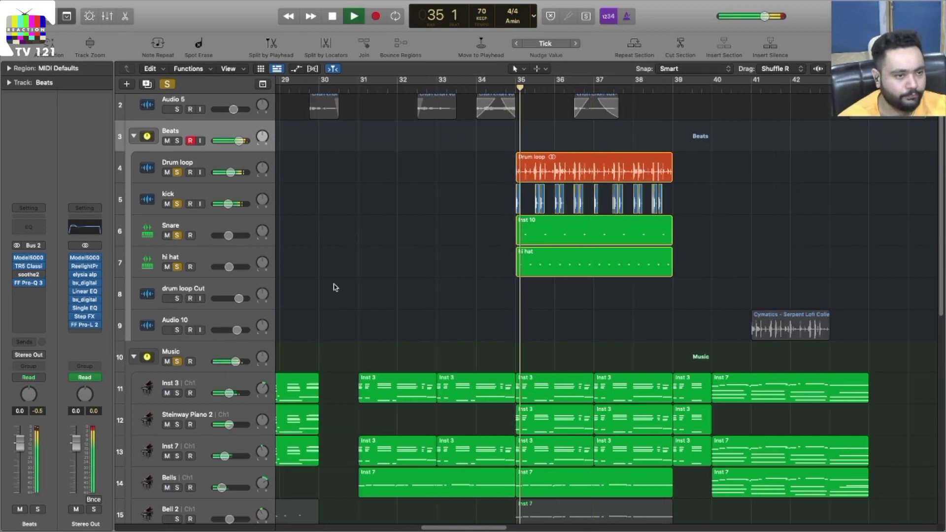
{"action": "mouse_move", "coordinate": [31, 286]}
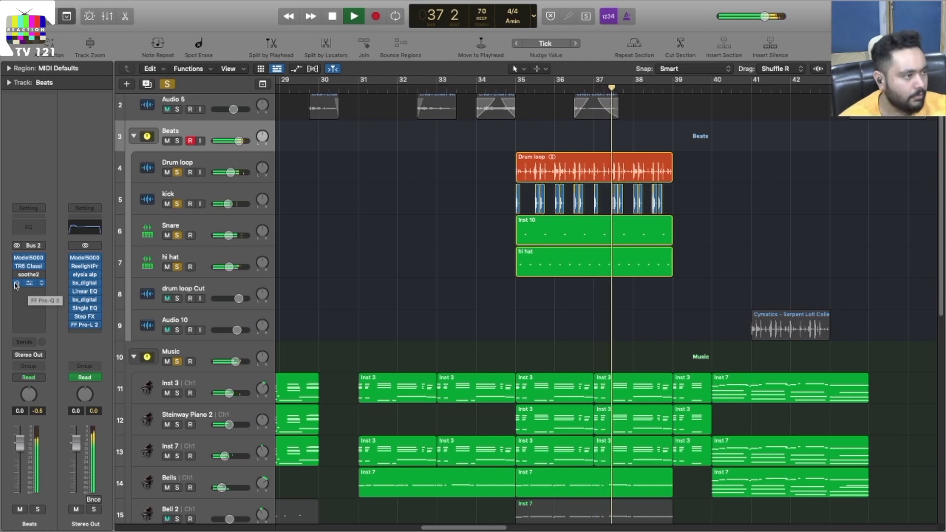
{"action": "key", "text": "space"}
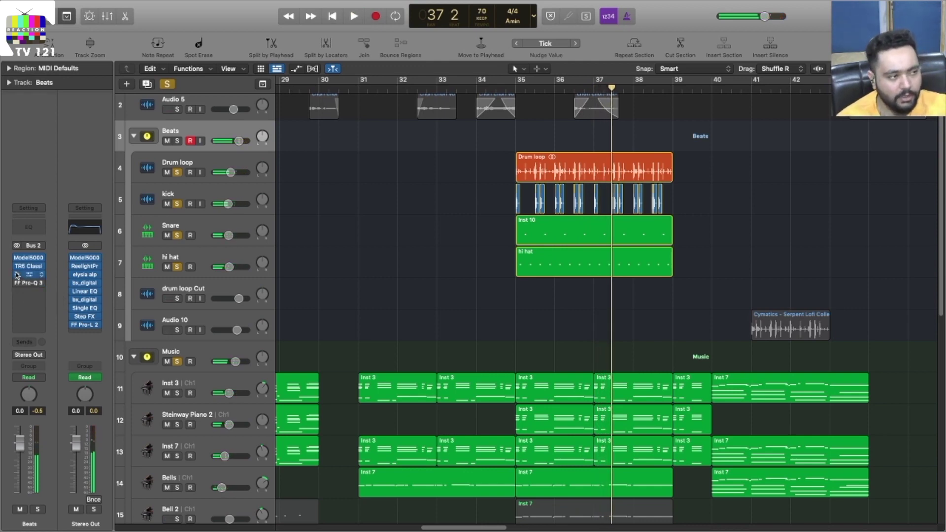
{"action": "key", "text": "space"}
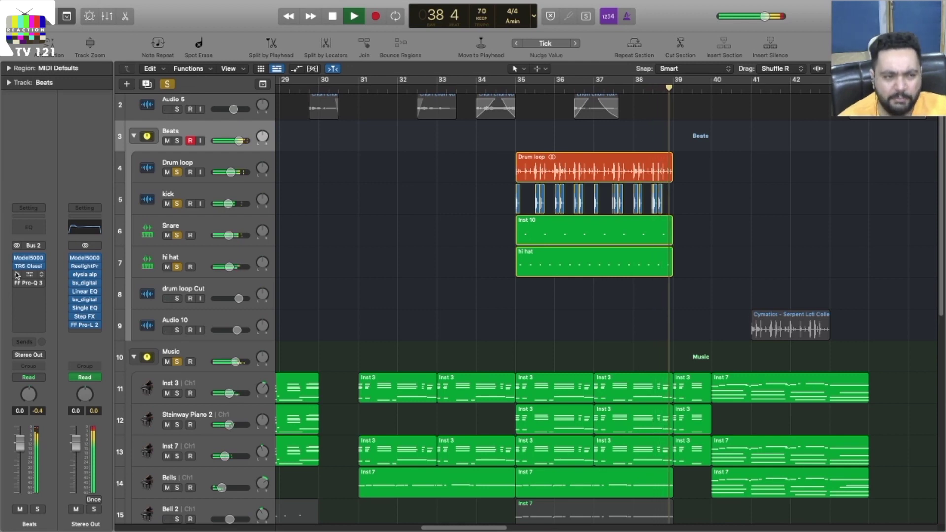
{"action": "key", "text": "c"}
{"action": "left_click", "coordinate": [543, 161]}
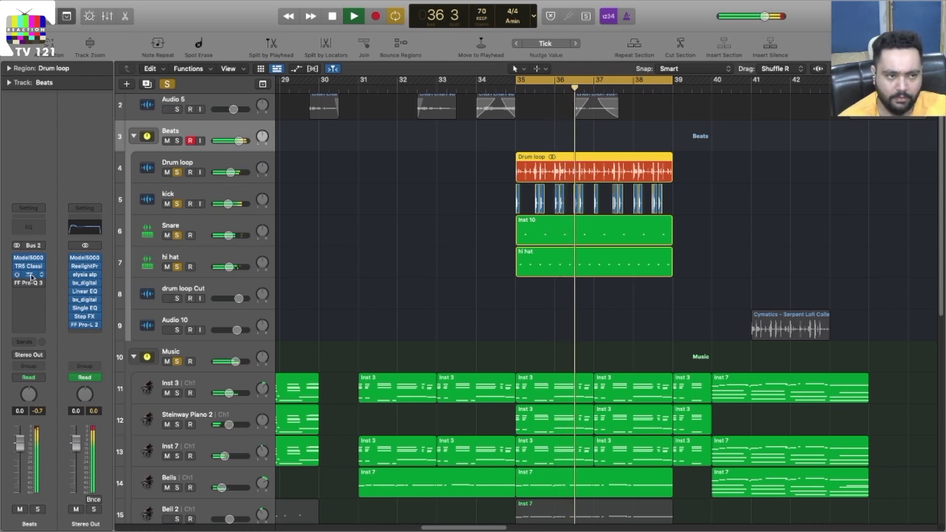
Step: Reopen soothe2 on the Beats stack, set its mix to 90% while auditioning with the music, and close the plug-in
{"action": "left_click", "coordinate": [30, 275]}
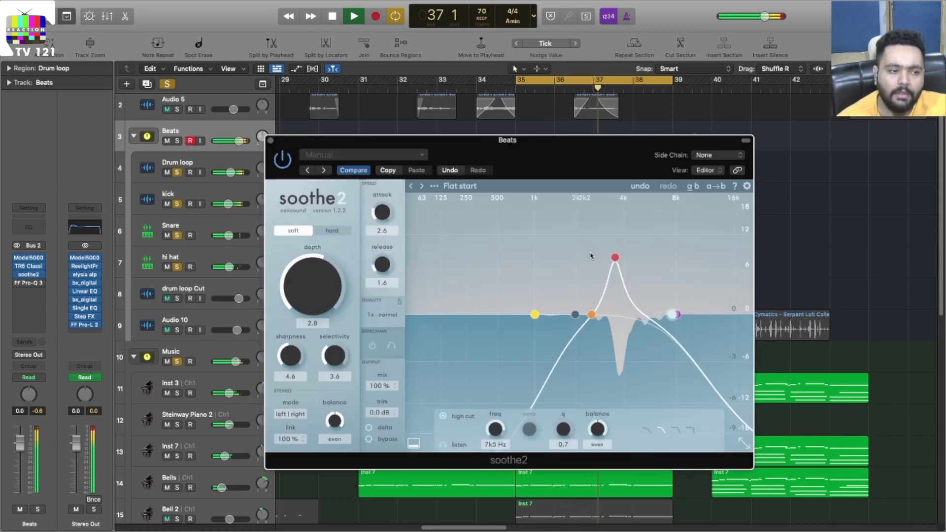
{"action": "key", "text": "space"}
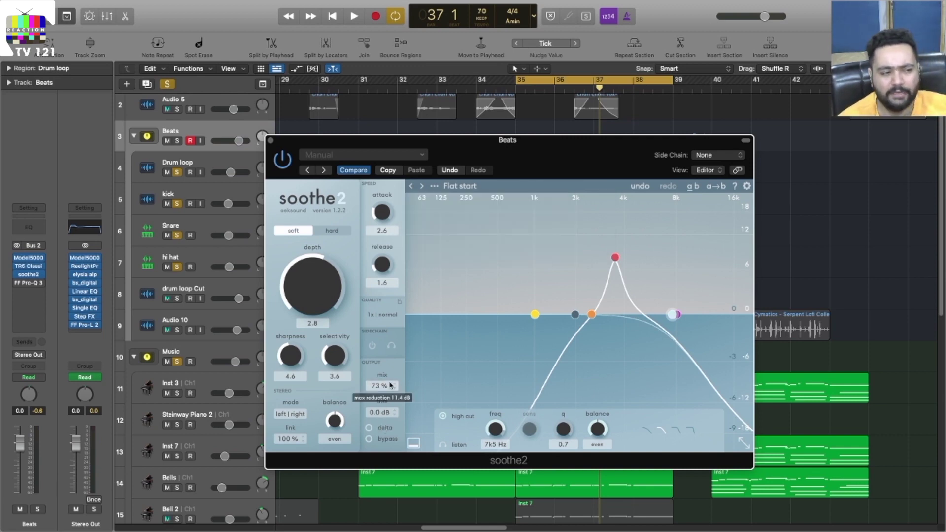
{"action": "key", "text": "space"}
{"action": "left_click_drag", "start_coordinate": [380, 390], "coordinate": [385, 365]}
{"action": "key", "text": "space"}
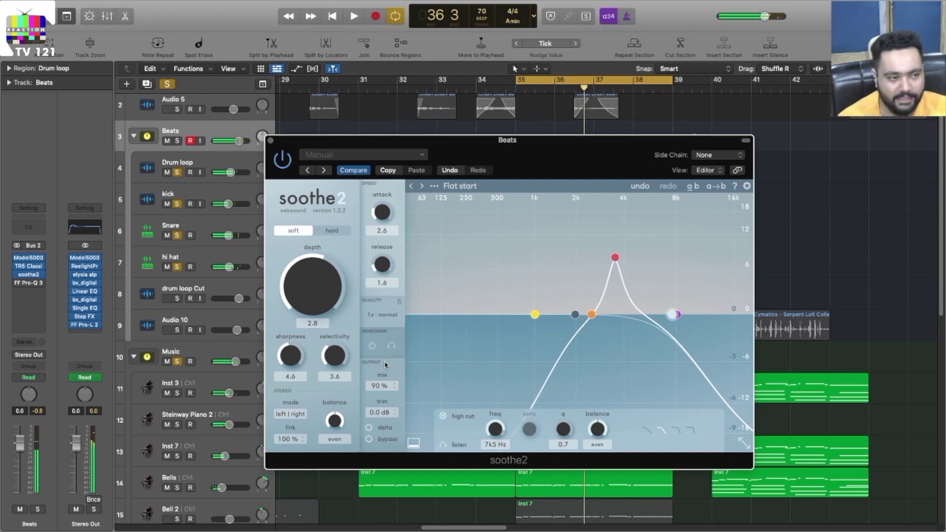
{"action": "left_click", "coordinate": [270, 140]}
{"action": "key", "text": "super+Up"}
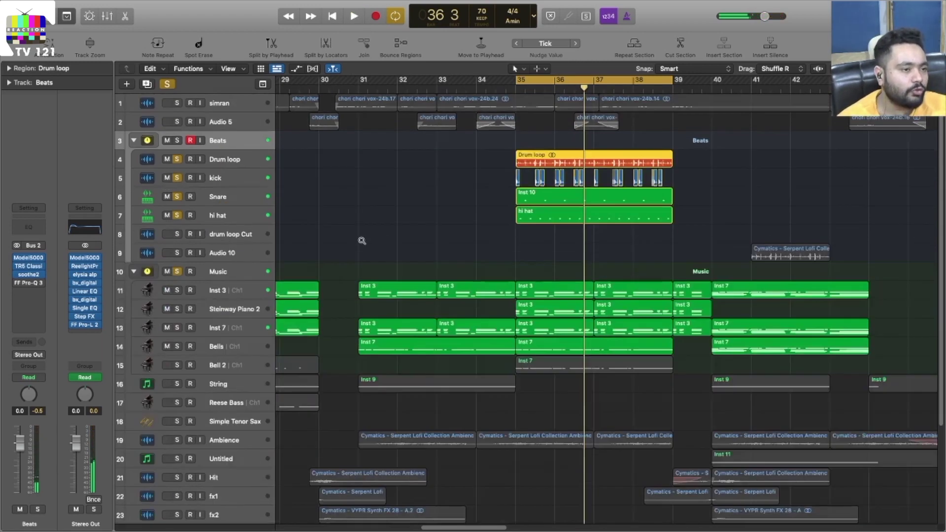
{"action": "scroll", "coordinate": [363, 245], "scroll_direction": "left", "scroll_amount": 1}
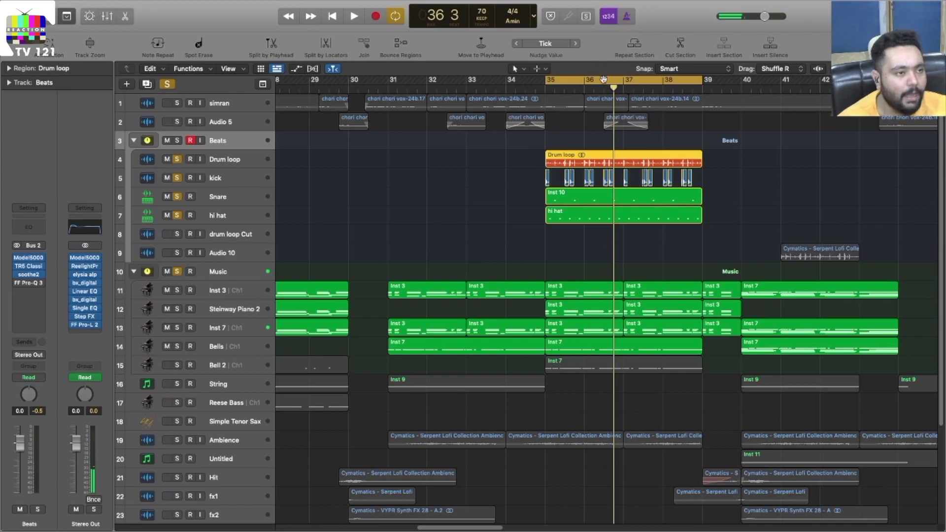